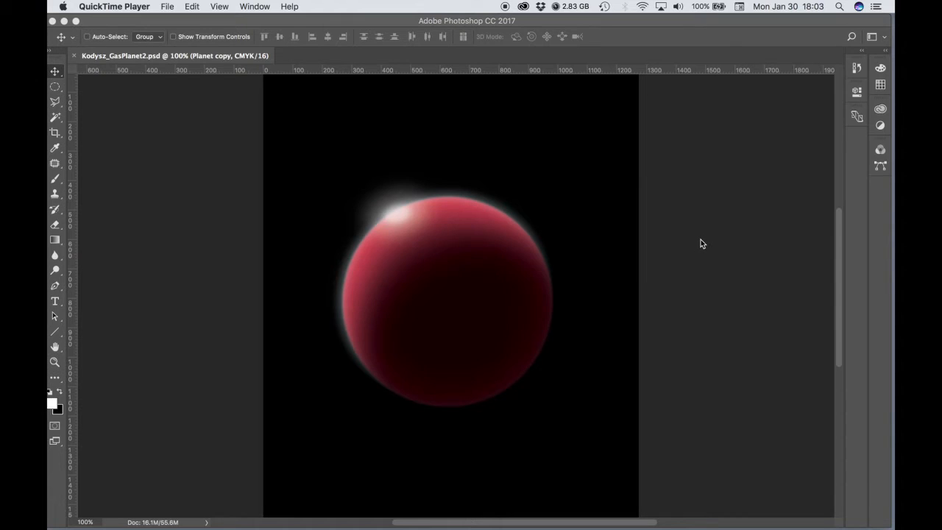
- Open the GasPlanet1 PSD file from the VCD1015_04 folder and close the GasPlanet2 document
{"action": "left_click", "coordinate": [700, 244]}
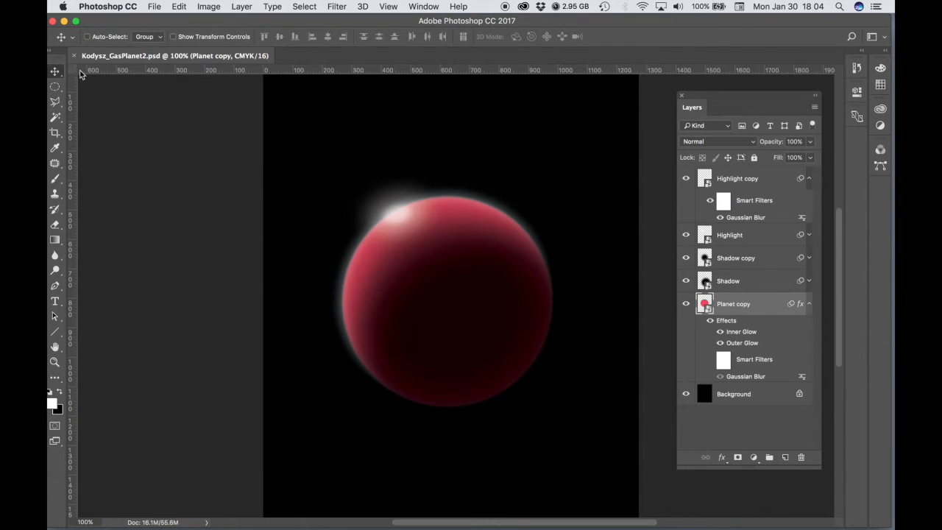
{"action": "left_click", "coordinate": [155, 7]}
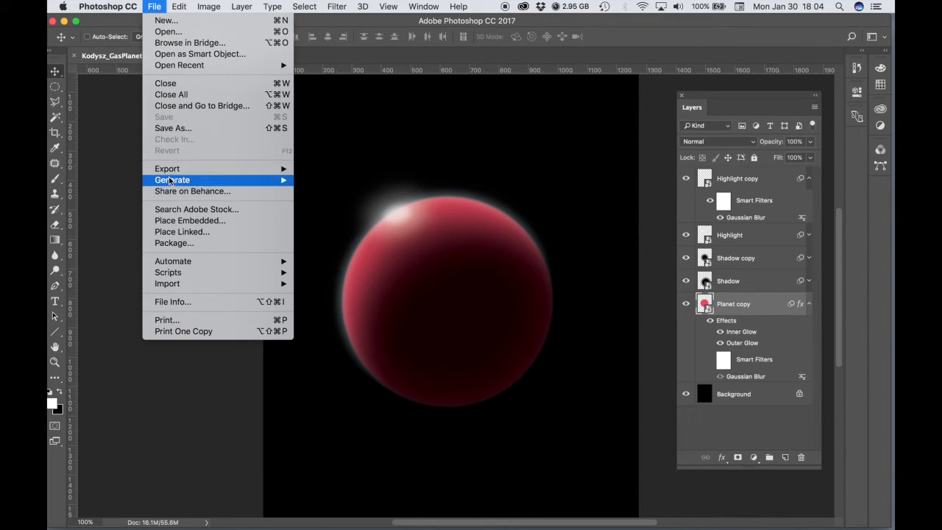
{"action": "left_click", "coordinate": [173, 32]}
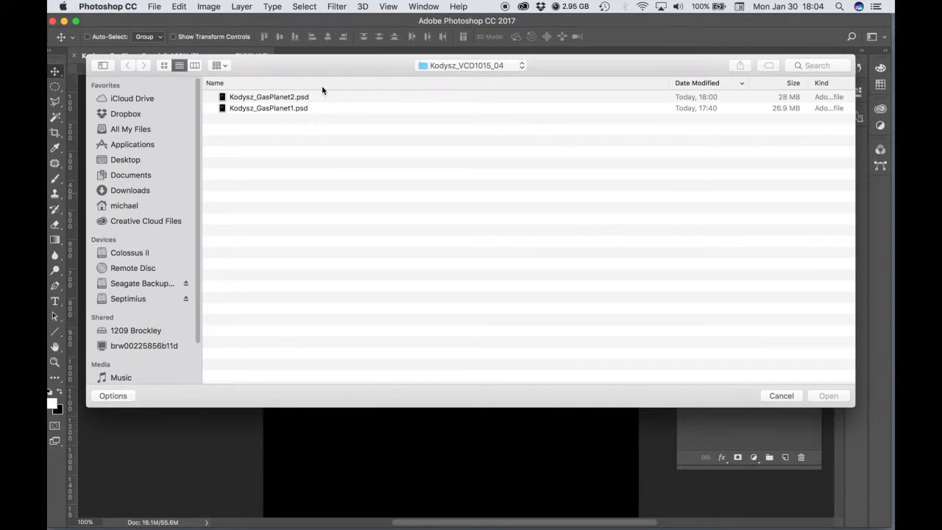
{"action": "left_click", "coordinate": [248, 108]}
{"action": "left_click", "coordinate": [836, 397]}
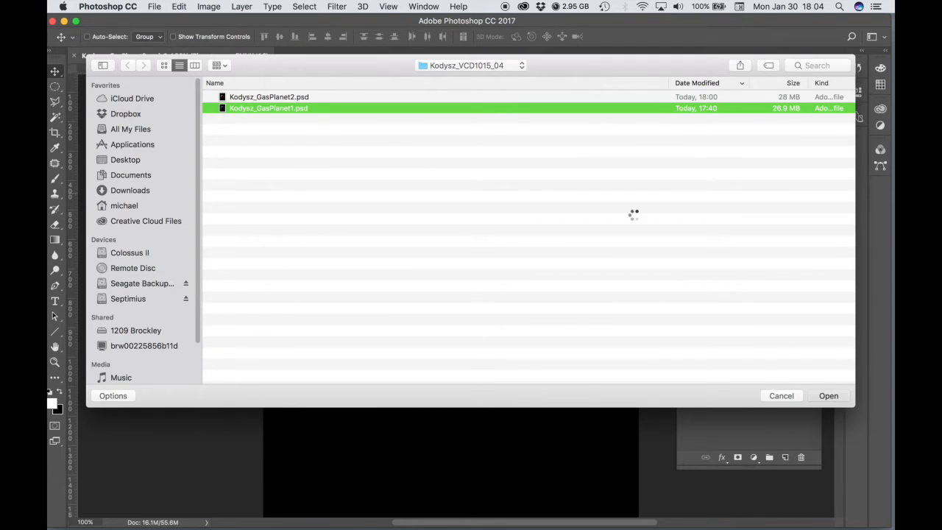
{"action": "key", "text": "super+o"}
{"action": "key", "text": "Escape"}
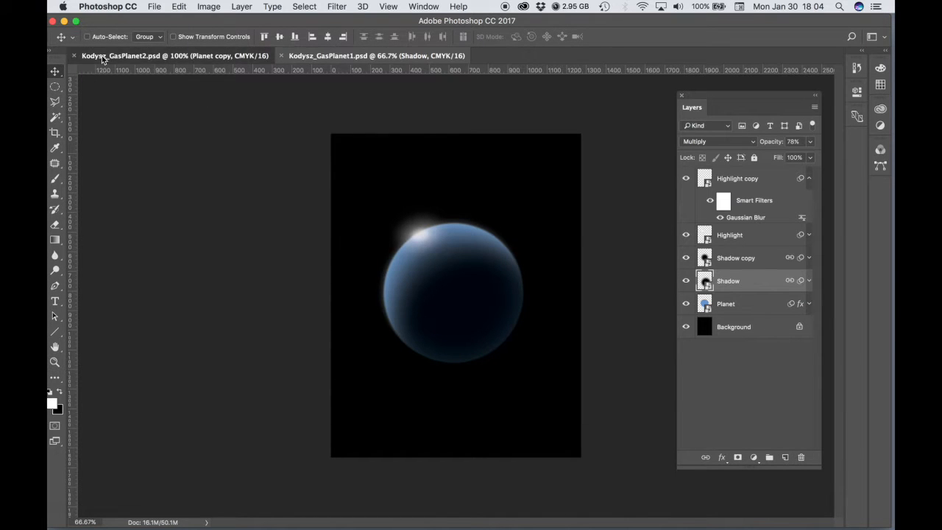
{"action": "left_click", "coordinate": [74, 57]}
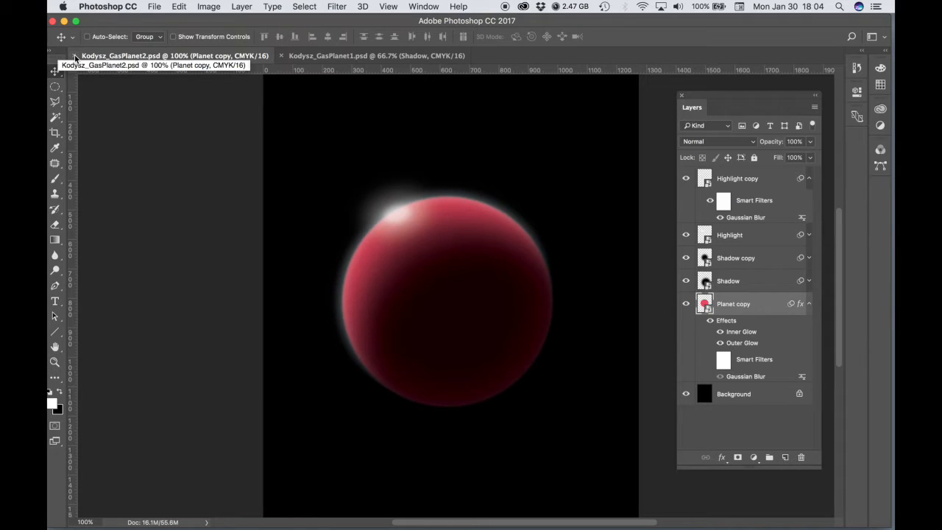
{"action": "left_click", "coordinate": [74, 56]}
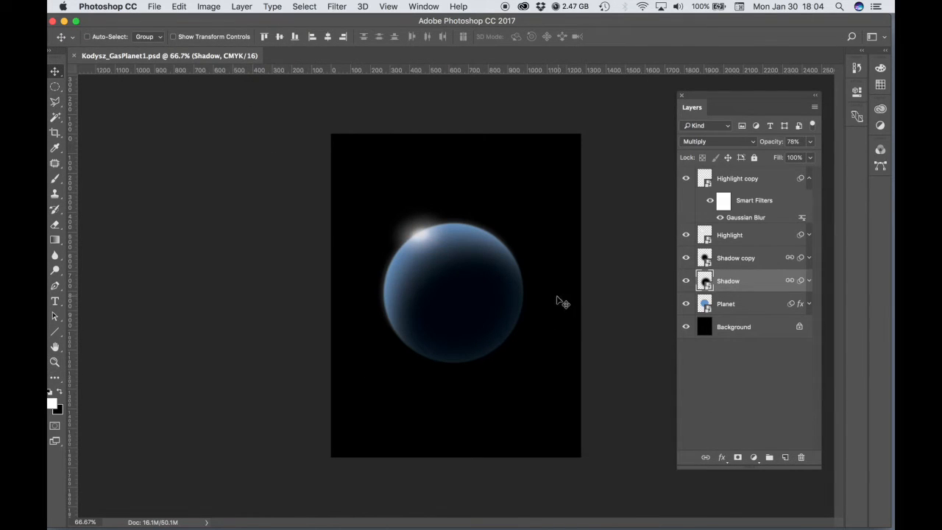
- Switch to Chrome and open the NASA website linked in the Assignment 4 instructions
{"action": "key", "text": "super+Tab"}
{"action": "left_click_drag", "start_coordinate": [48, 214], "coordinate": [614, 53]}
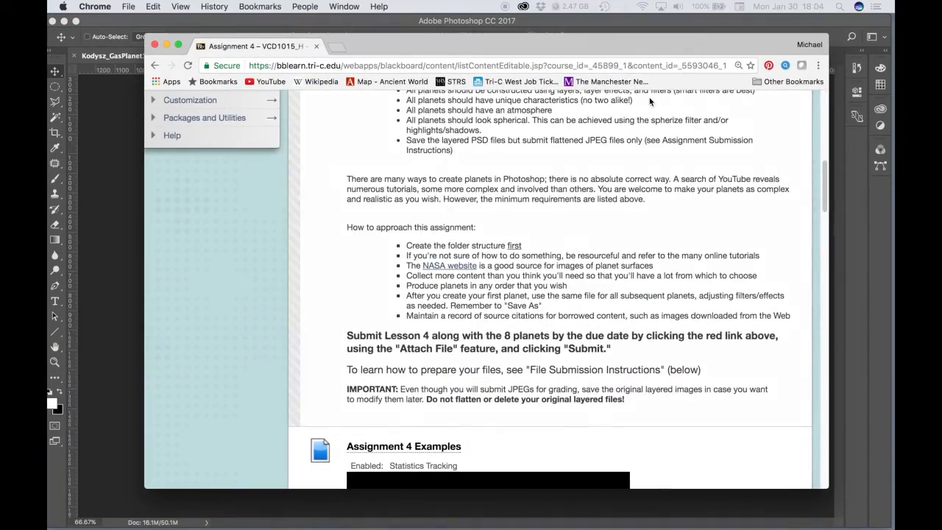
{"action": "mouse_move", "coordinate": [822, 195]}
{"action": "left_mouse_down"}
{"action": "mouse_move", "coordinate": [826, 178]}
{"action": "mouse_move", "coordinate": [824, 197]}
{"action": "left_mouse_up"}
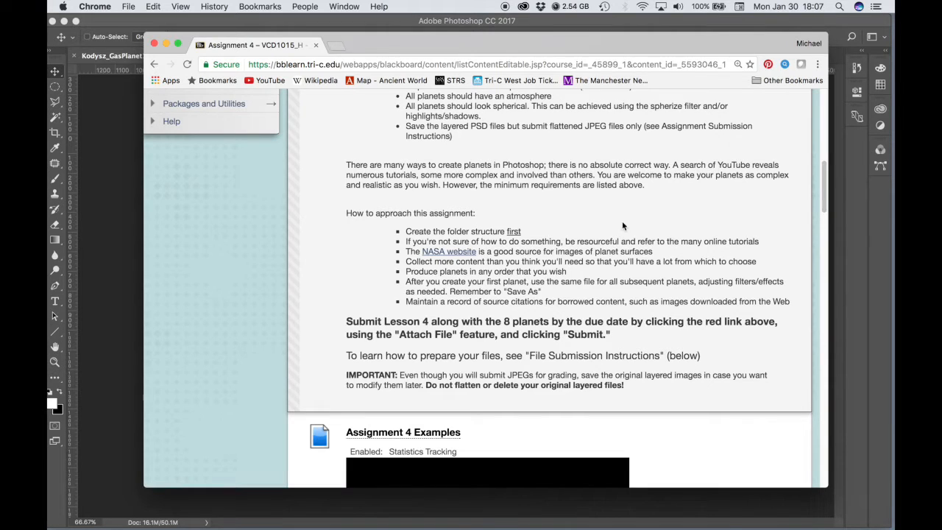
{"action": "left_click", "coordinate": [449, 253]}
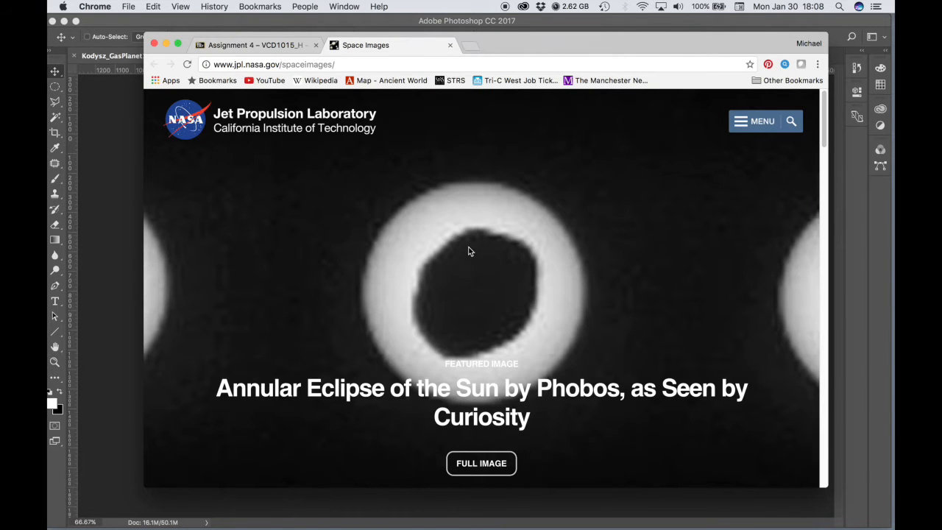
- Search the JPL space images gallery for "jupiter"
{"action": "scroll", "coordinate": [468, 251], "scroll_direction": "down", "scroll_amount": 1}
{"action": "scroll", "coordinate": [469, 251], "scroll_direction": "down", "scroll_amount": 4}
{"action": "scroll", "coordinate": [469, 251], "scroll_direction": "down", "scroll_amount": 2}
{"action": "left_click", "coordinate": [405, 280]}
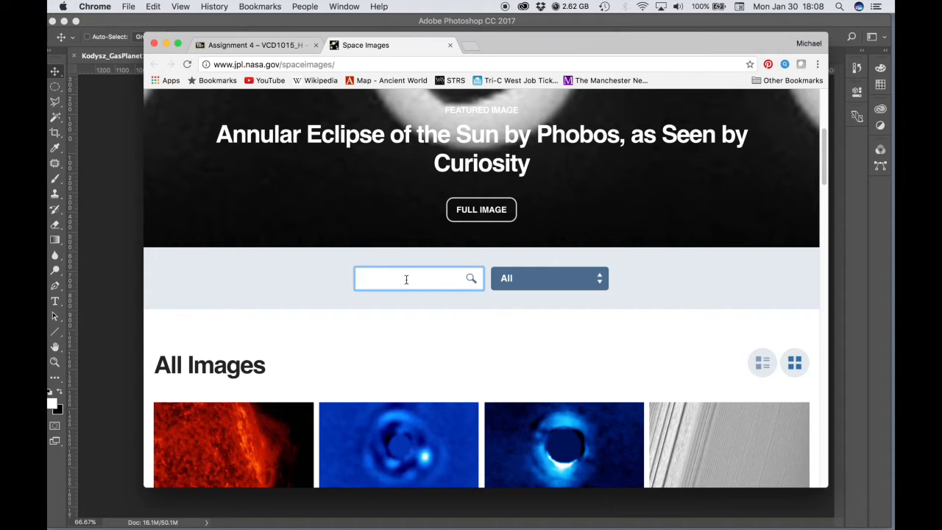
{"action": "type", "text": "jupiter"}
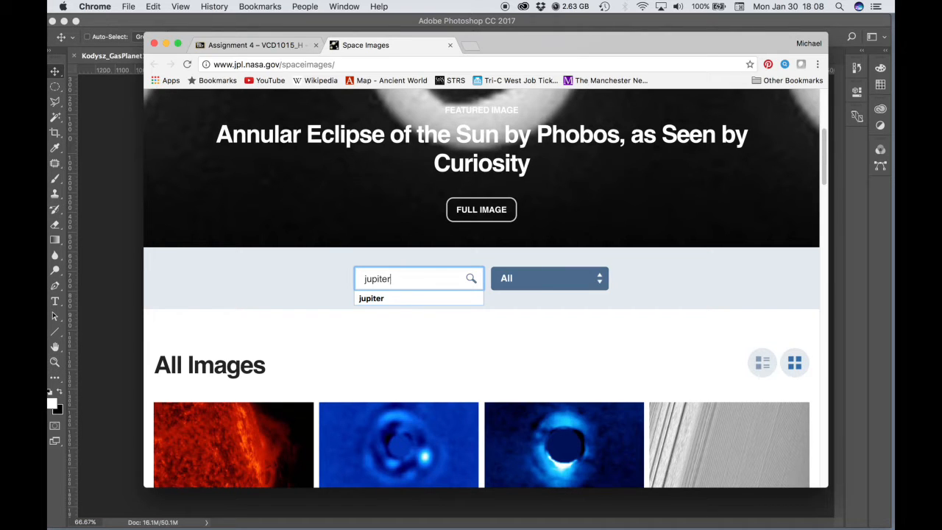
{"action": "key", "text": "Return"}
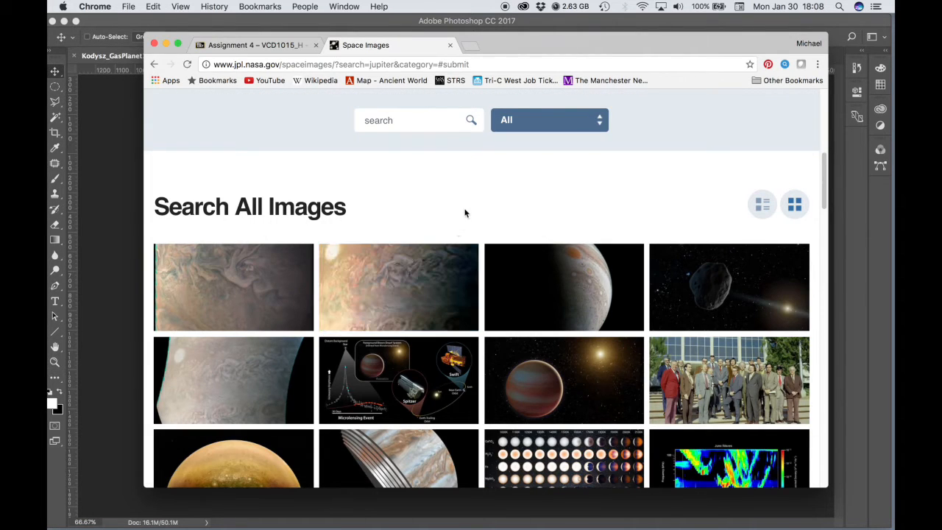
- Filter the gallery by the Jupiter category and open the "Spinning Jupiter and Global Map" image
{"action": "left_click", "coordinate": [576, 126]}
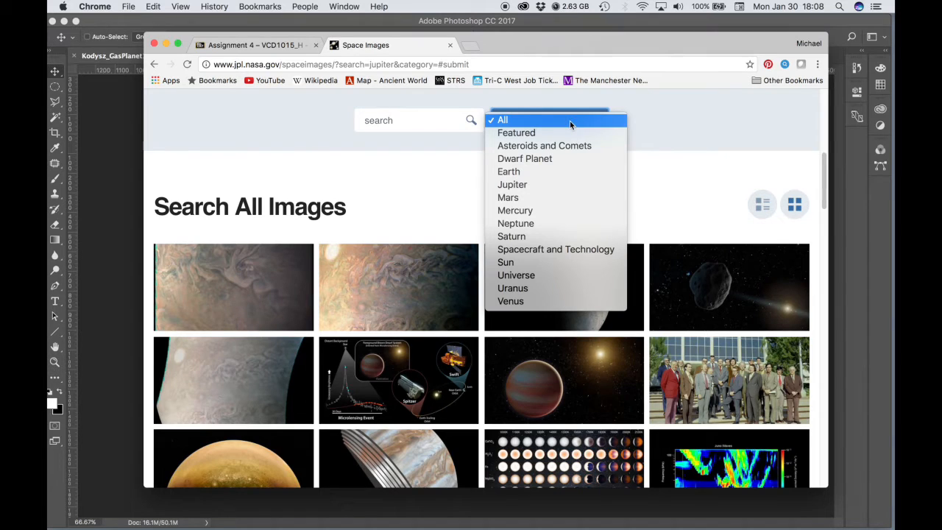
{"action": "left_click", "coordinate": [531, 186]}
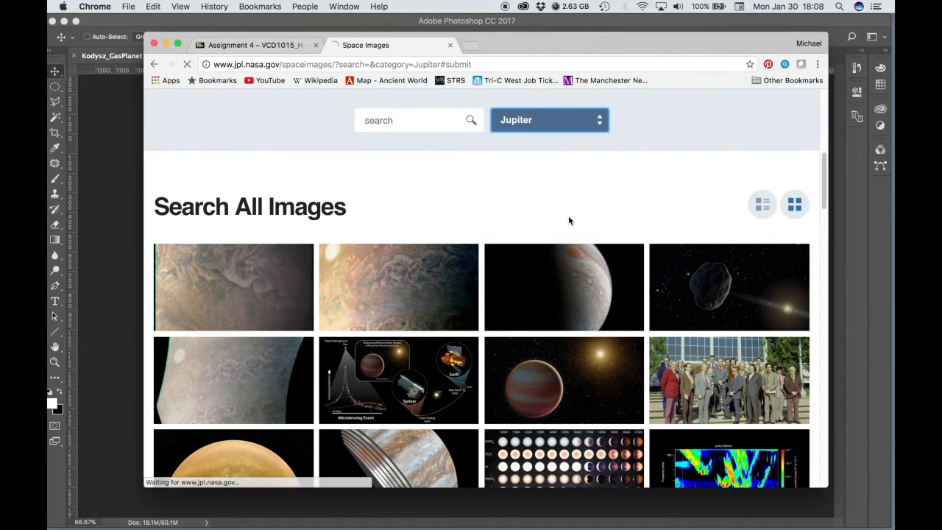
{"action": "scroll", "coordinate": [577, 217], "scroll_direction": "down", "scroll_amount": 5}
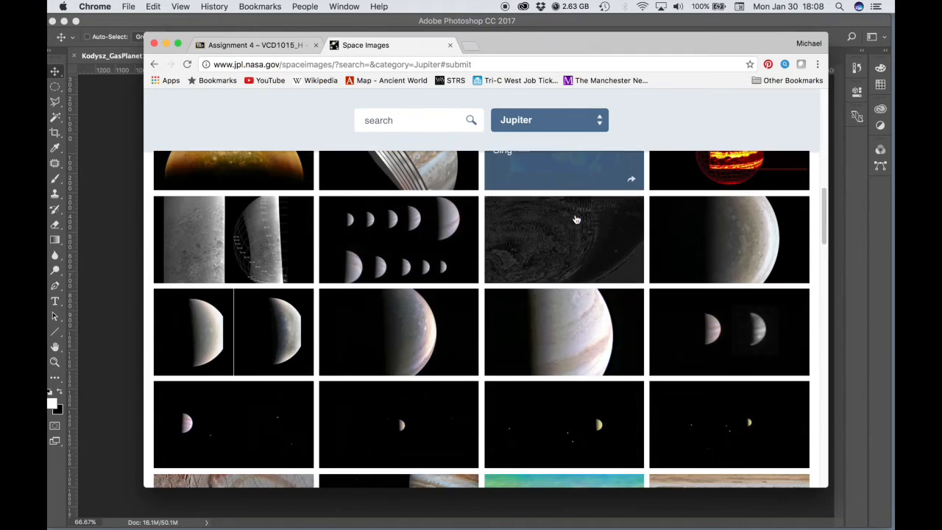
{"action": "scroll", "coordinate": [576, 219], "scroll_direction": "down", "scroll_amount": 4}
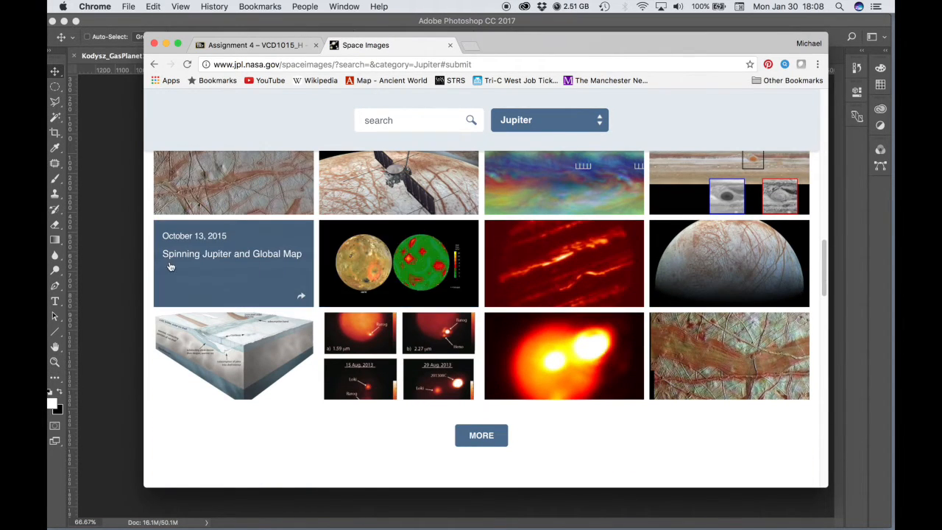
{"action": "left_click", "coordinate": [300, 298]}
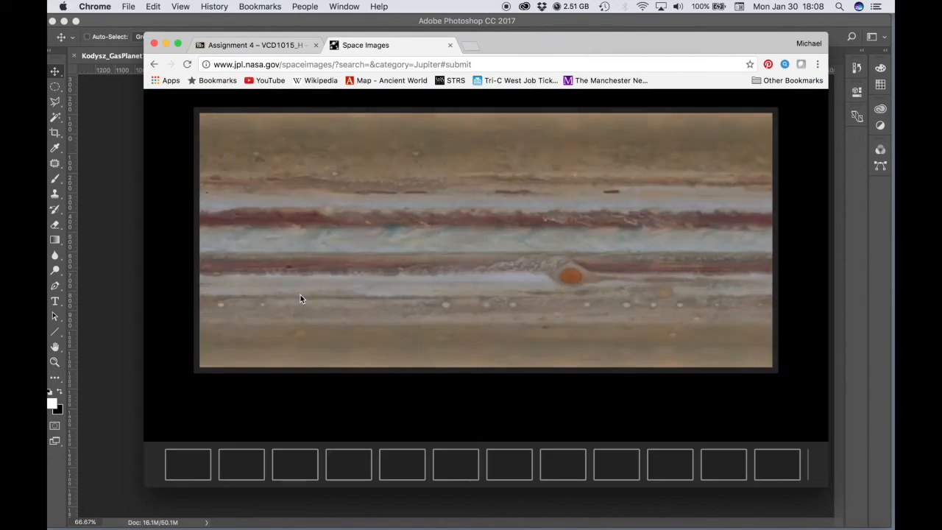
- Save the Jupiter map image as the JPEG PIA19643_hires in the VCD1015_04 folder on the Desktop
{"action": "right_click", "coordinate": [475, 201]}
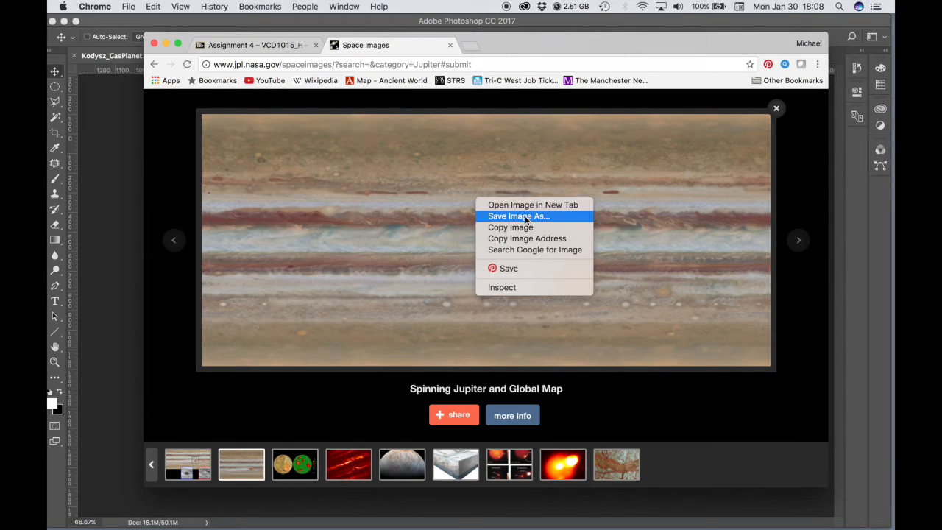
{"action": "left_click", "coordinate": [526, 217]}
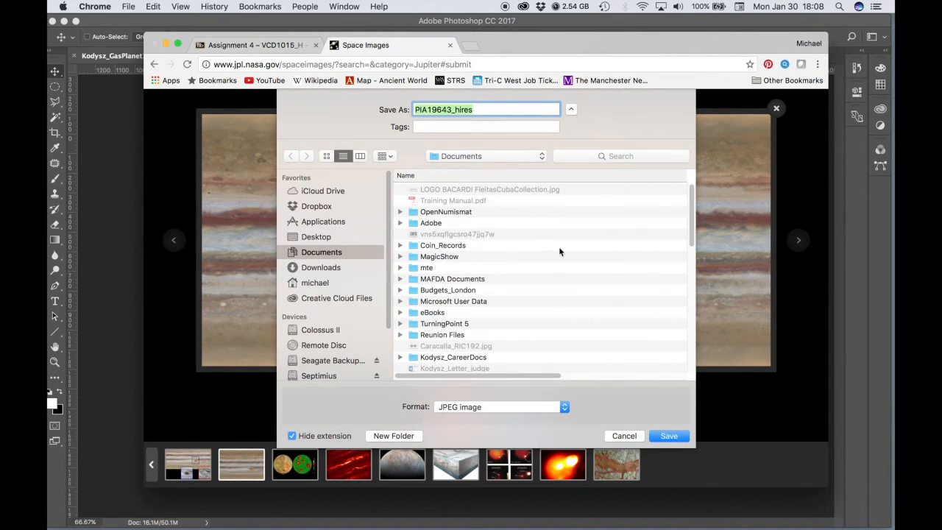
{"action": "left_click", "coordinate": [311, 239]}
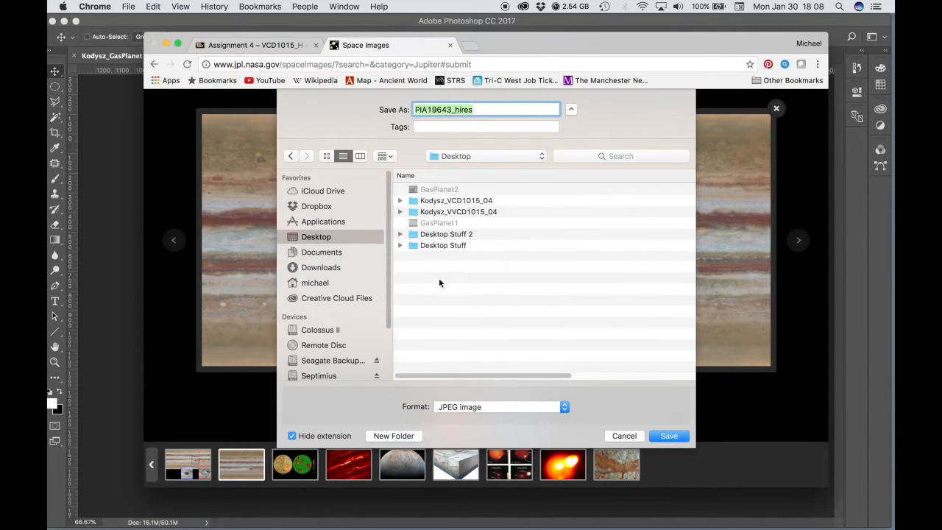
{"action": "left_click", "coordinate": [401, 212]}
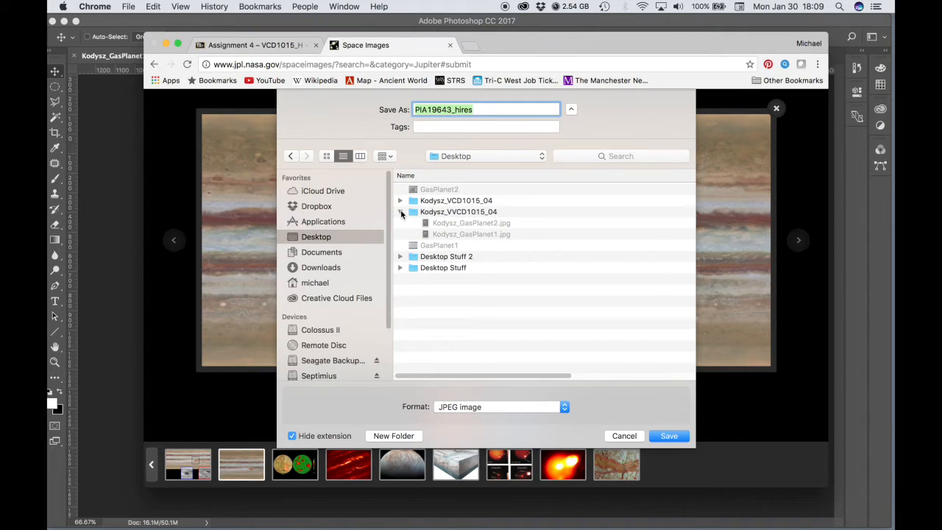
{"action": "left_click", "coordinate": [401, 212]}
{"action": "left_click", "coordinate": [400, 201]}
{"action": "left_click", "coordinate": [400, 201]}
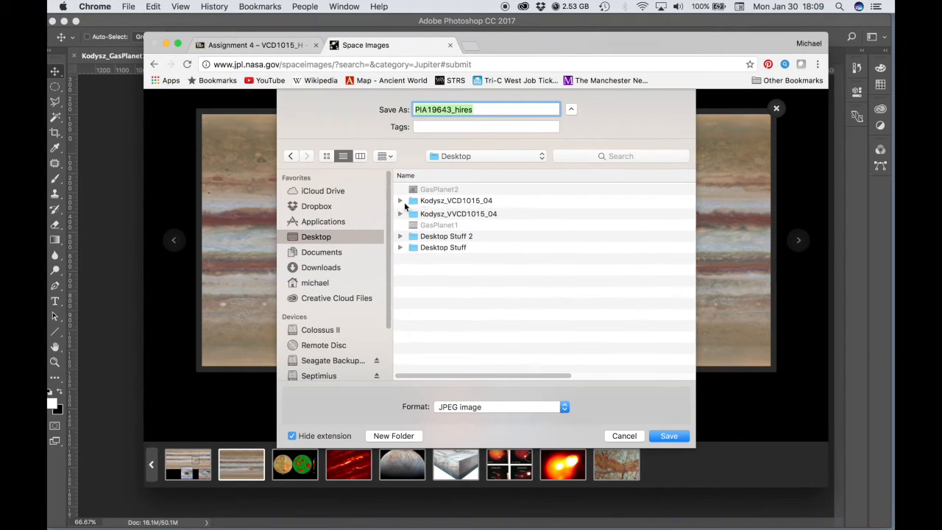
{"action": "double_click", "coordinate": [460, 201]}
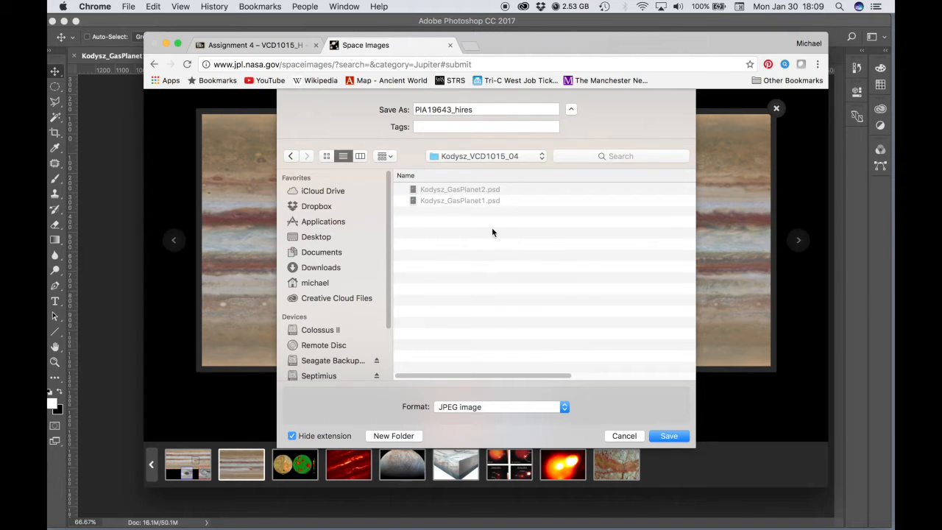
{"action": "left_click", "coordinate": [666, 437]}
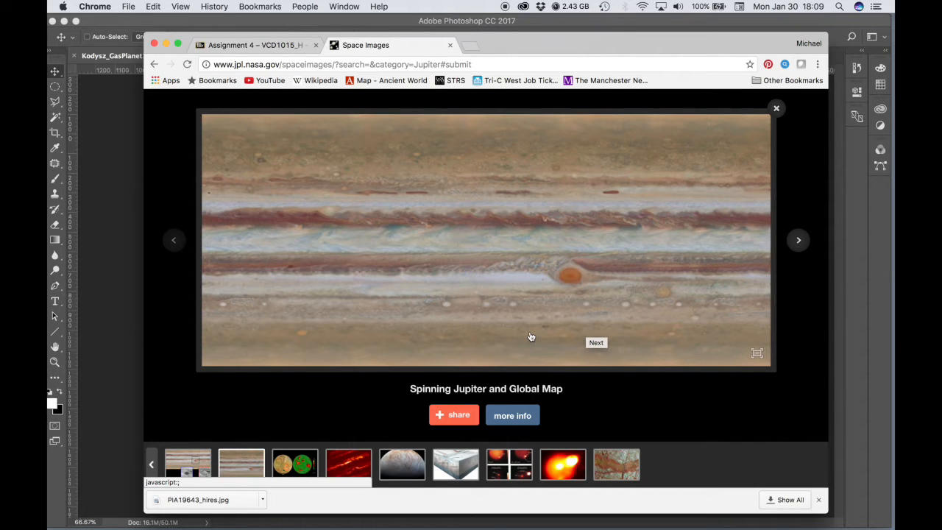
- Close the enlarged Jupiter image and the Space Images page, and return to Photoshop
{"action": "left_click", "coordinate": [775, 108]}
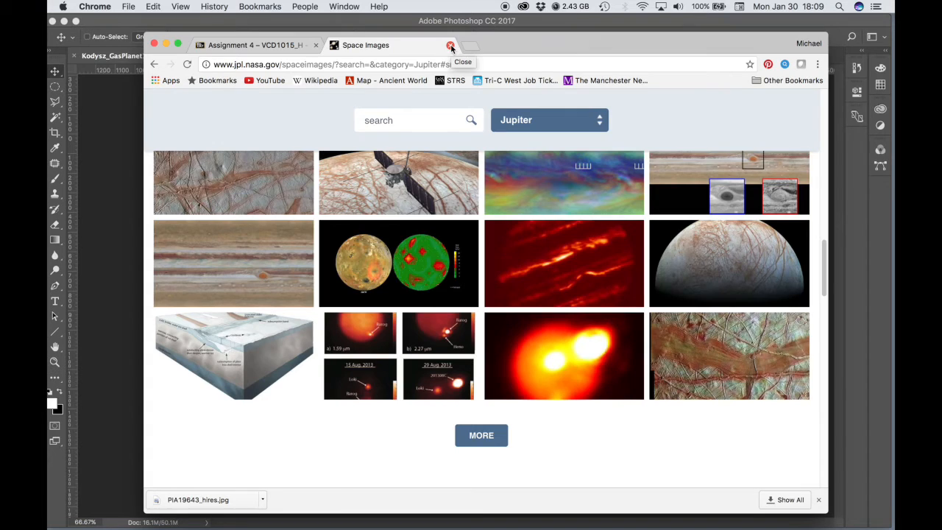
{"action": "left_click", "coordinate": [451, 45]}
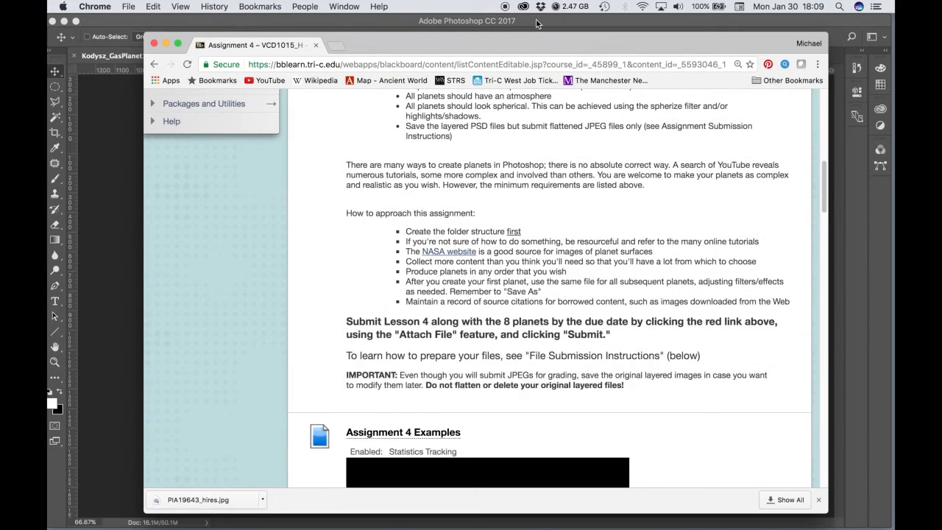
{"action": "left_click", "coordinate": [535, 24]}
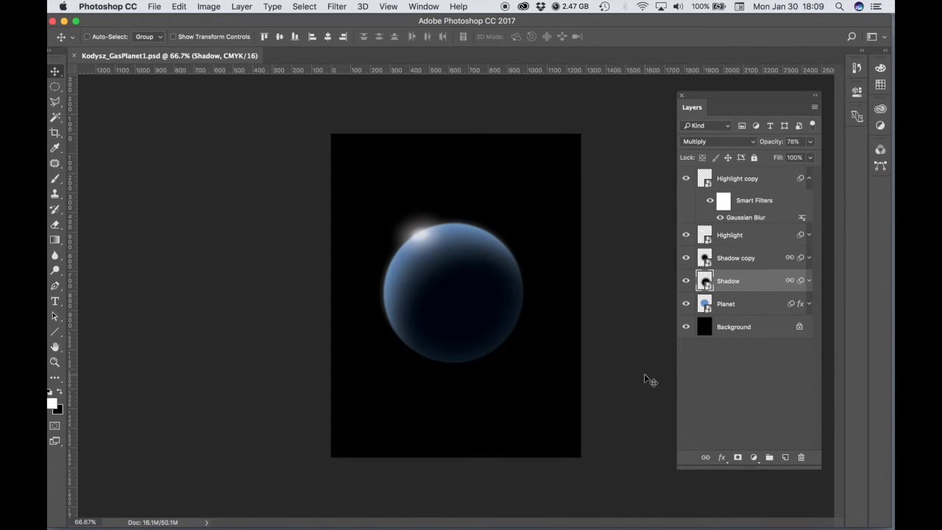
- Open the downloaded PIA19643_hires.jpg from the VCD1015_04 folder
{"action": "left_click", "coordinate": [154, 6]}
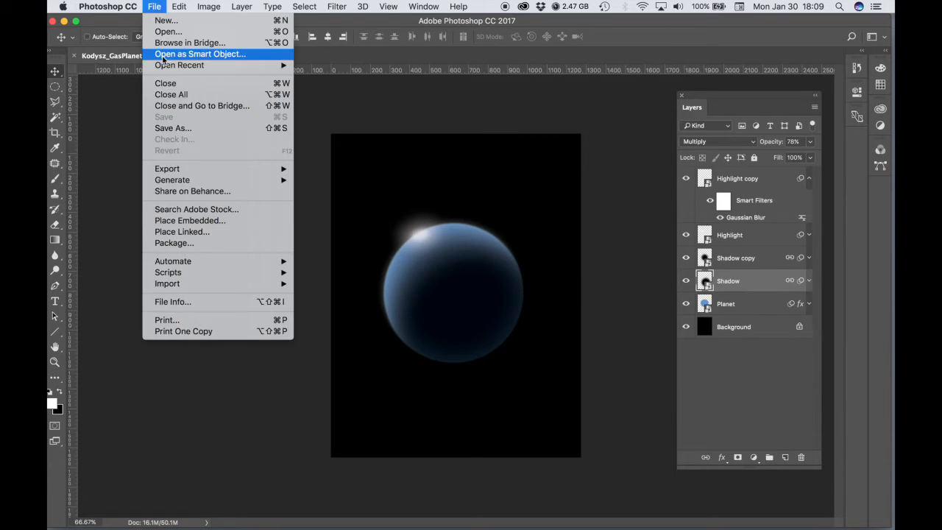
{"action": "left_click", "coordinate": [169, 34]}
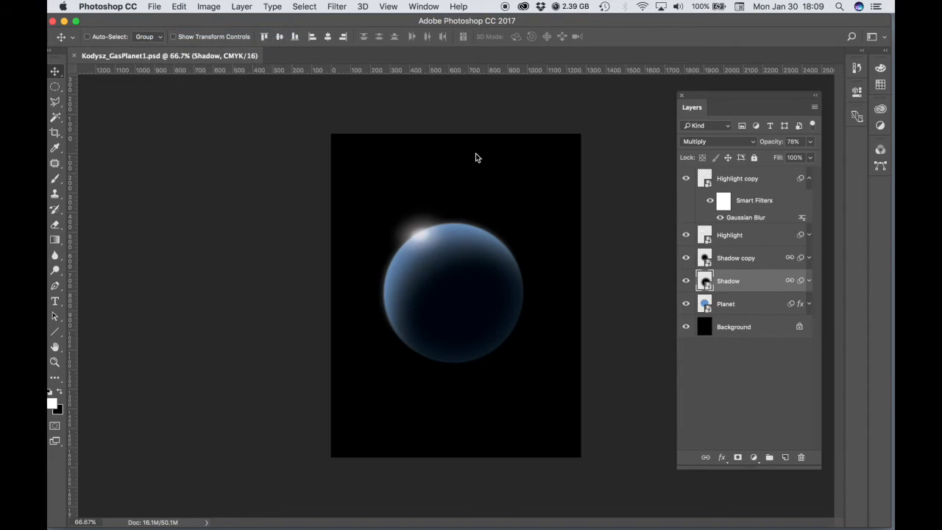
{"action": "left_click", "coordinate": [242, 97]}
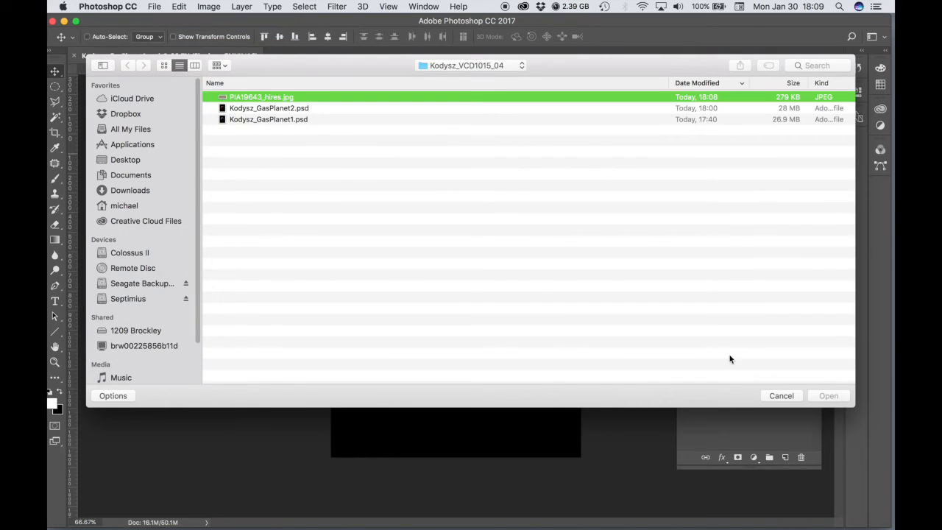
{"action": "left_click", "coordinate": [816, 397]}
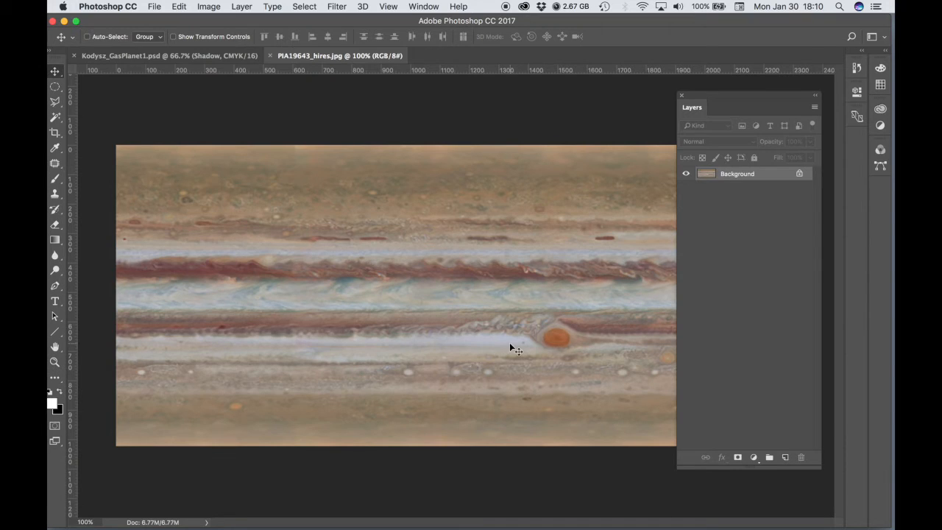
- Convert the Jupiter map image to Grayscale mode, discarding its color information
{"action": "left_click", "coordinate": [210, 7]}
{"action": "mouse_move", "coordinate": [214, 21]}
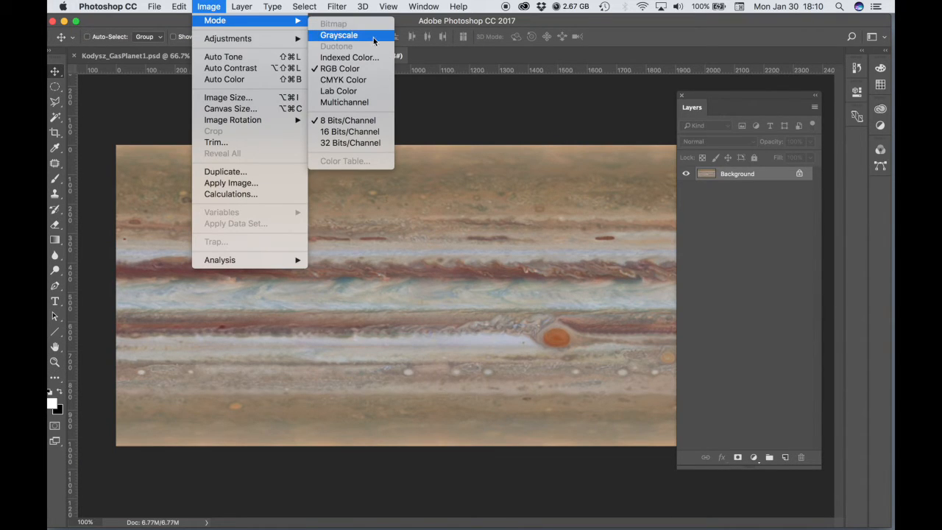
{"action": "left_click", "coordinate": [342, 35]}
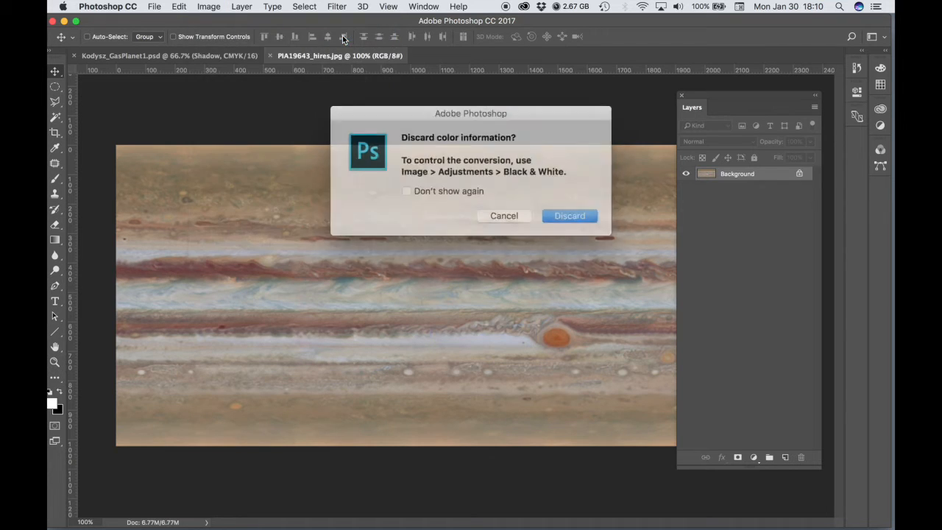
{"action": "left_click", "coordinate": [562, 209]}
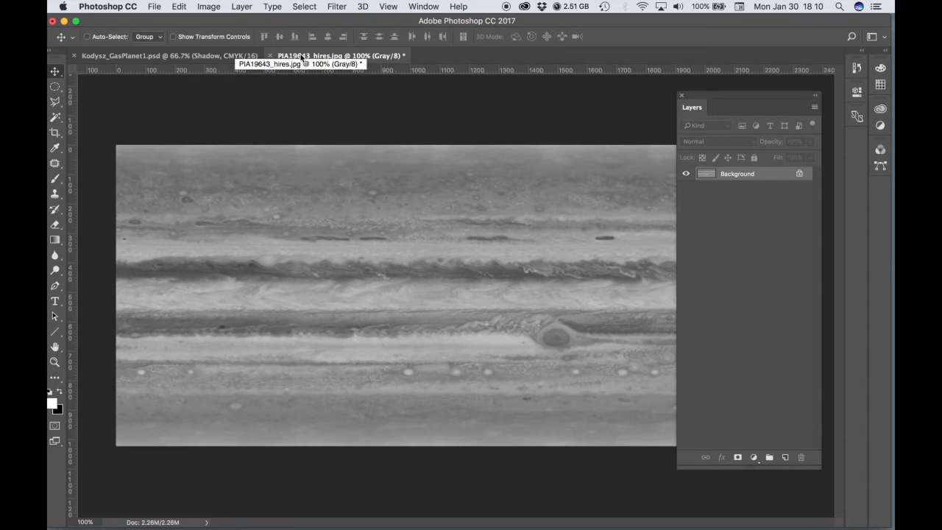
- Copy the grayscale Jupiter map into the Kodysz_GasPlanet1.psd document as a new layer and position it over the planet
{"action": "left_click_drag", "start_coordinate": [304, 58], "coordinate": [617, 143]}
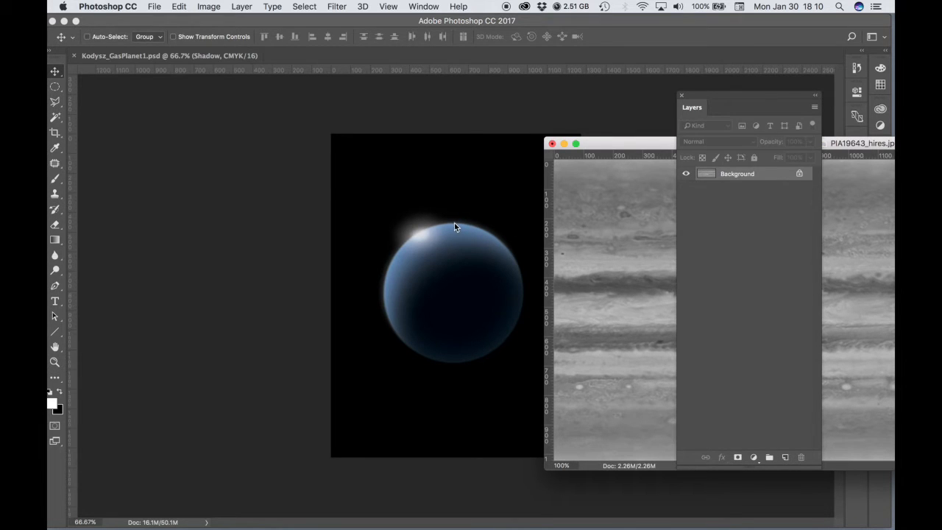
{"action": "left_click_drag", "start_coordinate": [451, 224], "coordinate": [450, 225]}
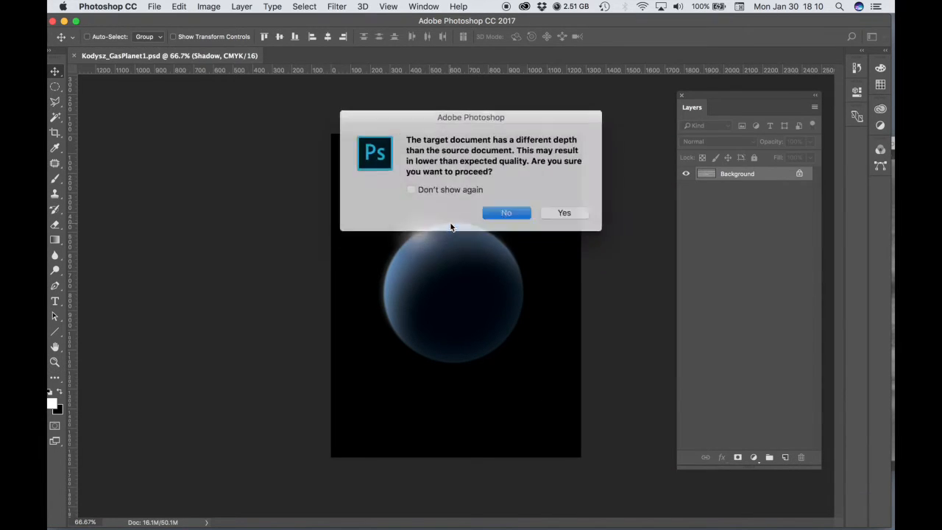
{"action": "left_click", "coordinate": [559, 210]}
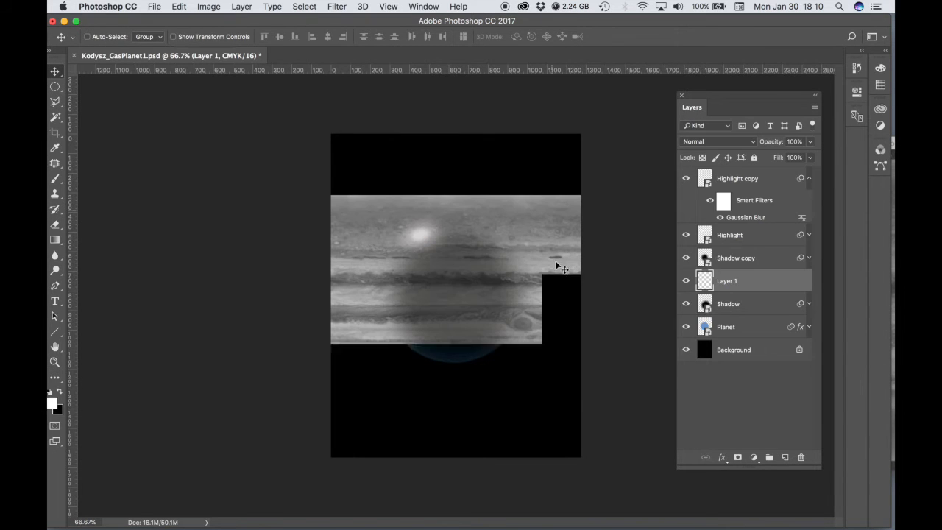
{"action": "left_click_drag", "start_coordinate": [465, 309], "coordinate": [454, 335]}
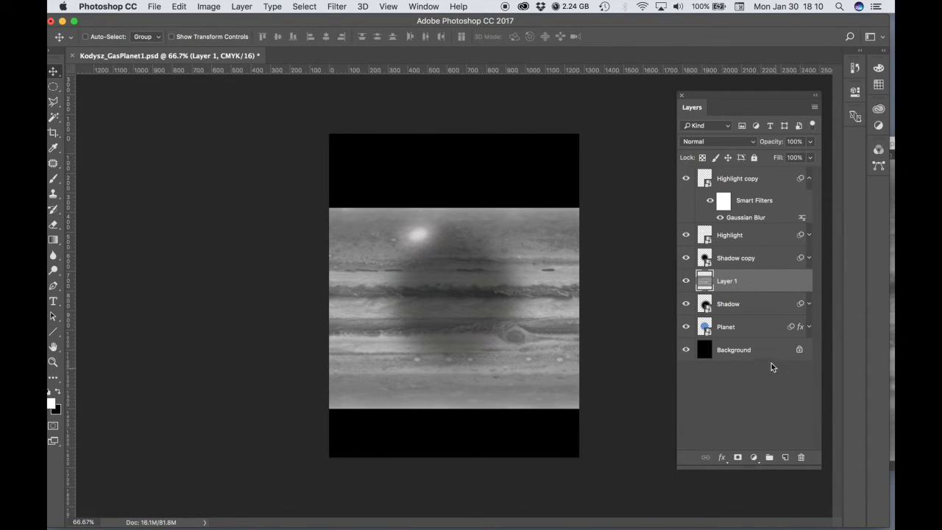
- Rename the Jupiter map layer as CloudPattern
{"action": "double_click", "coordinate": [727, 282]}
{"action": "type", "text": "Clou"}
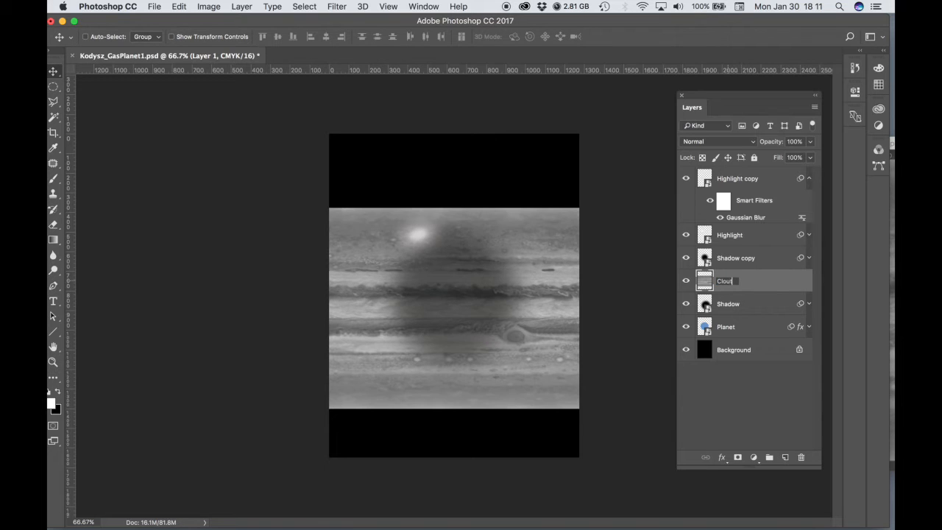
{"action": "type", "text": "dPattern"}
{"action": "key", "text": "Return"}
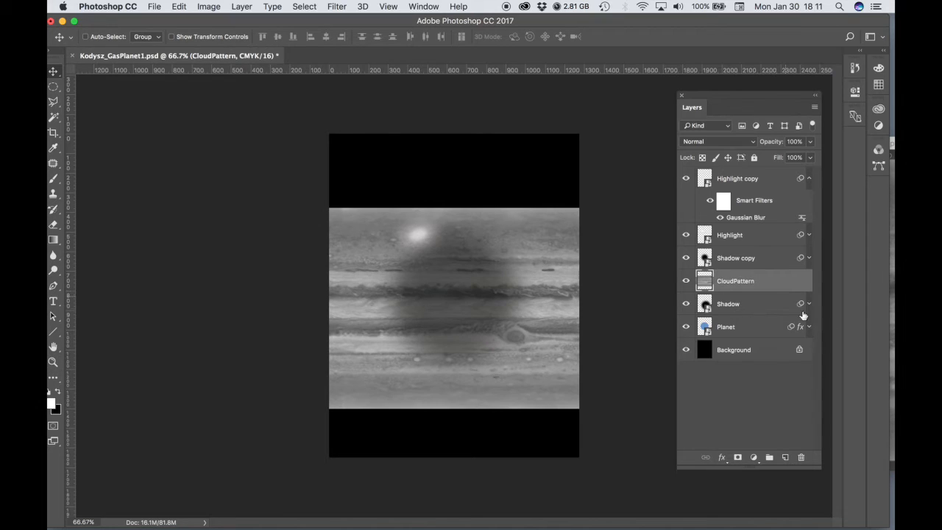
- Move the CloudPattern layer below the Shadow layer and clip it to the Planet layer
{"action": "left_click_drag", "start_coordinate": [745, 281], "coordinate": [746, 312]}
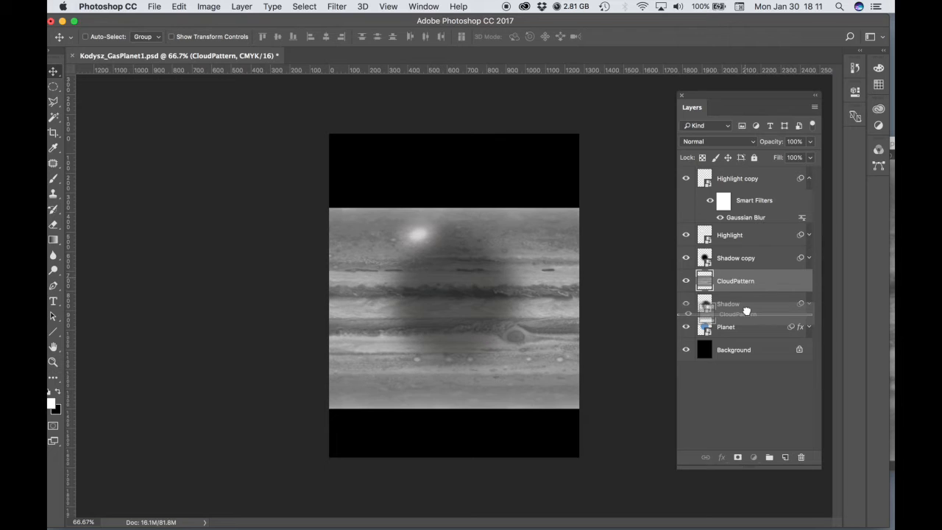
{"action": "left_click_drag", "start_coordinate": [746, 312], "coordinate": [746, 314]}
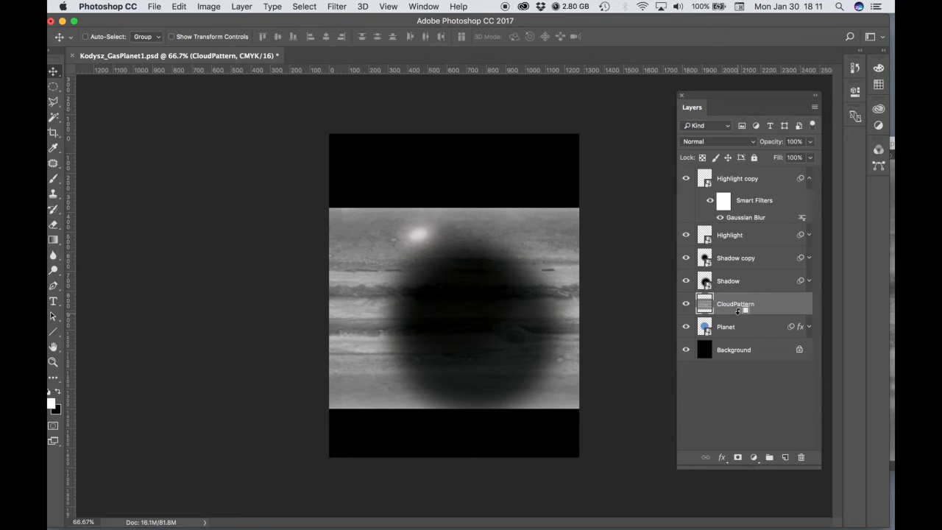
{"action": "left_click", "coordinate": [737, 310], "text": "alt"}
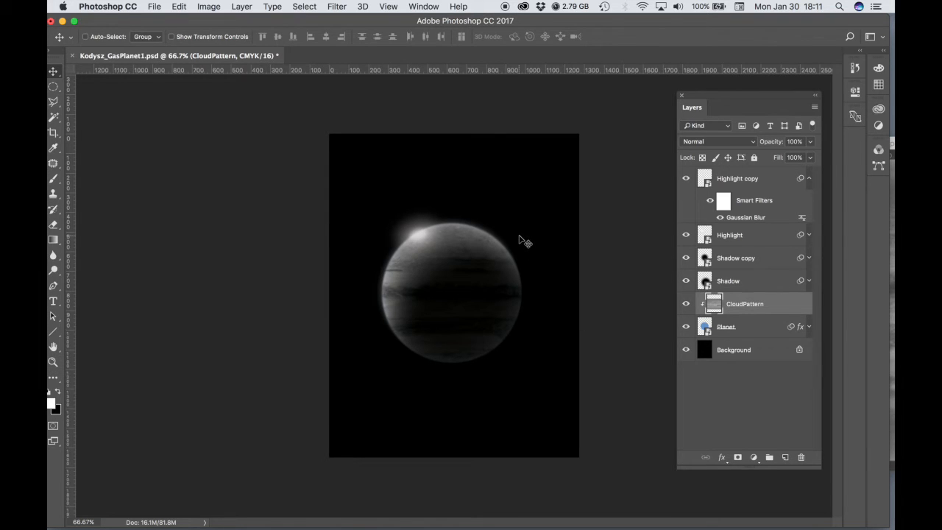
- Set the CloudPattern layer's blend mode to Multiply and its opacity to 76%
{"action": "left_click", "coordinate": [456, 292], "text": "super"}
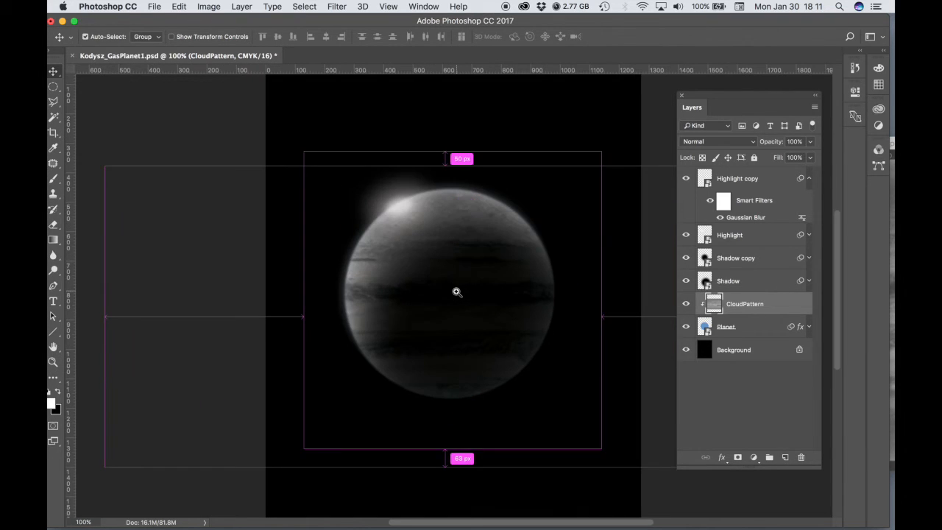
{"action": "left_click", "coordinate": [752, 141]}
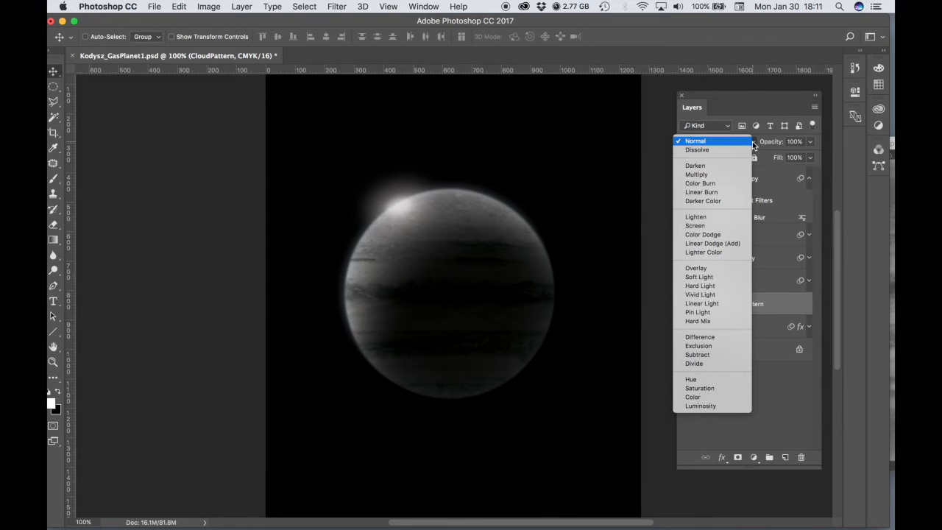
{"action": "left_click", "coordinate": [718, 177]}
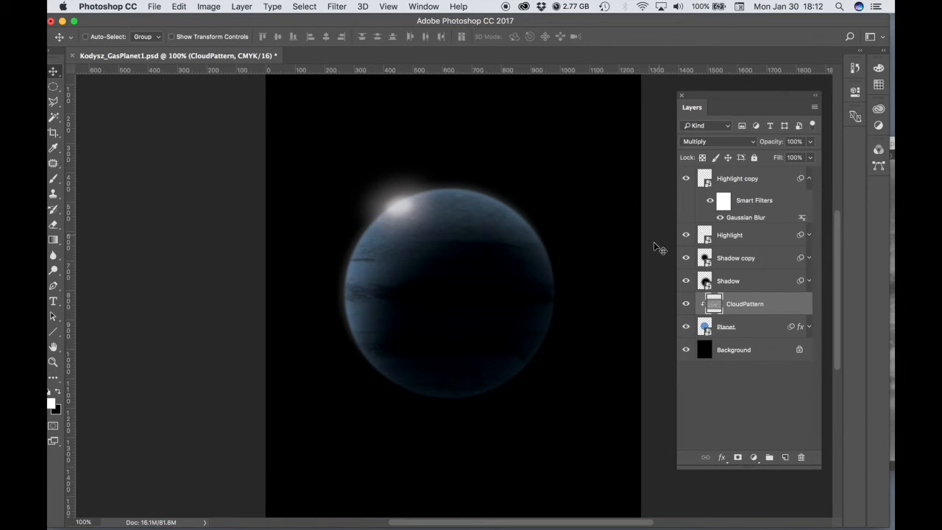
{"action": "left_click", "coordinate": [812, 141]}
{"action": "left_click_drag", "start_coordinate": [810, 157], "coordinate": [796, 156]}
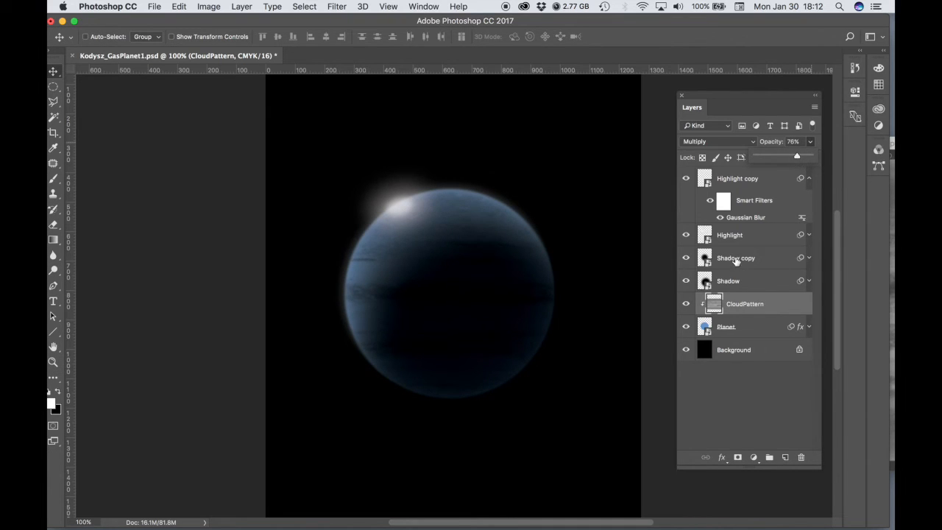
- Lower the Shadow copy layer's opacity to 36%
{"action": "left_click", "coordinate": [735, 259]}
{"action": "left_click", "coordinate": [810, 141]}
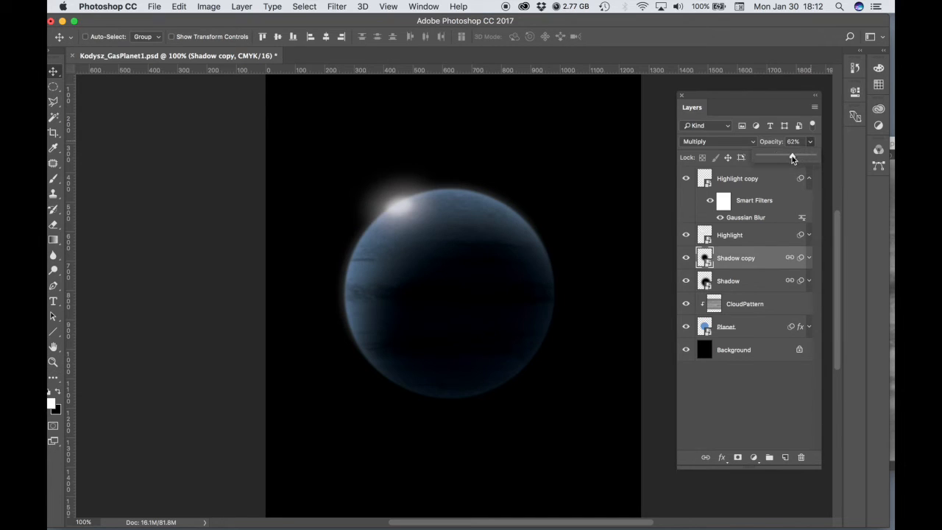
{"action": "left_click_drag", "start_coordinate": [783, 156], "coordinate": [779, 158]}
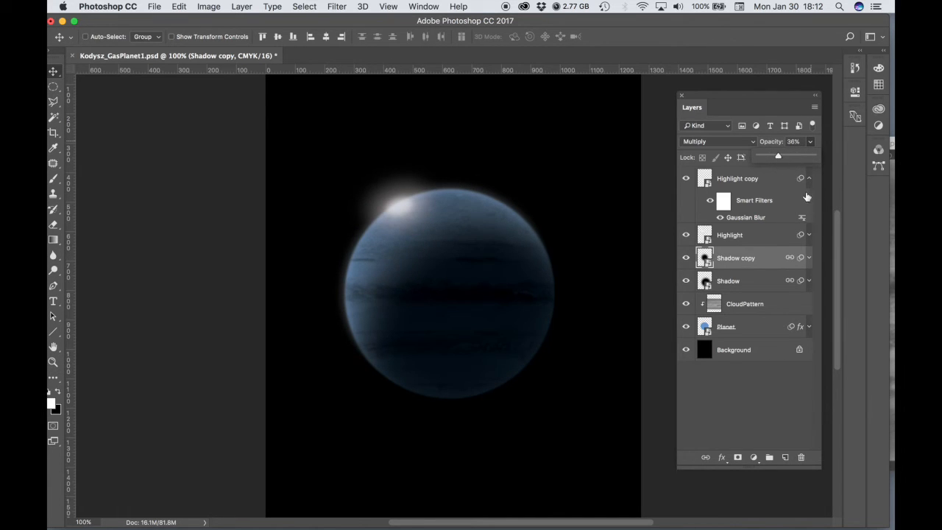
- Rotate the CloudPattern layer clockwise so its bands run steeply across the planet, finishing with a rotation of about 37.7°
{"action": "left_click", "coordinate": [750, 303]}
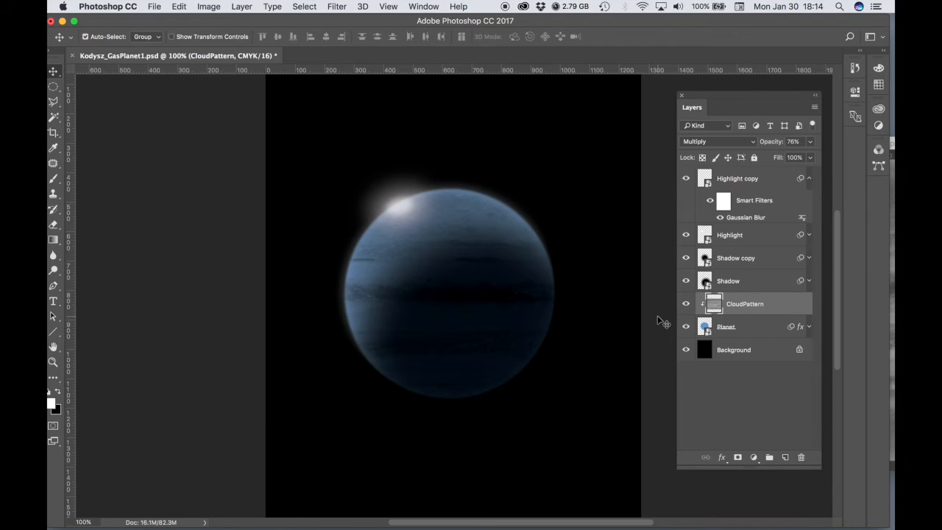
{"action": "key", "text": "super+t"}
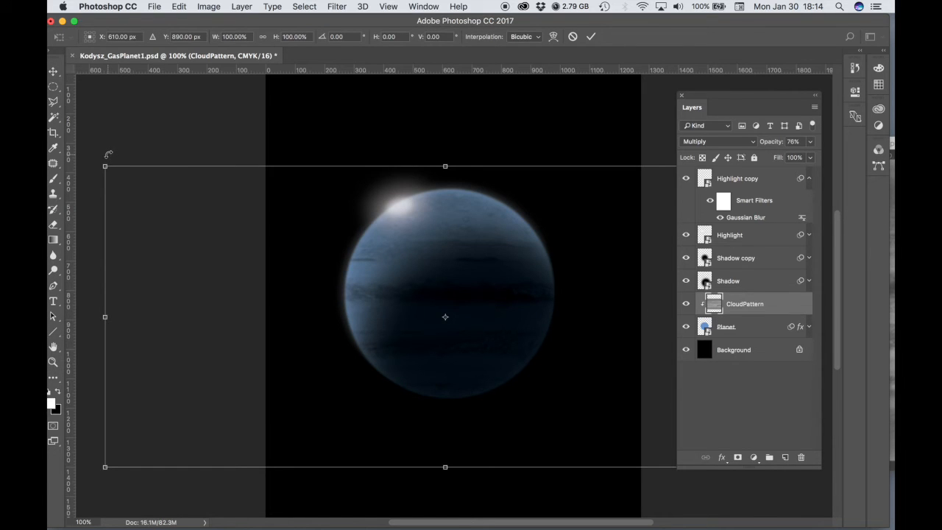
{"action": "left_click_drag", "start_coordinate": [106, 155], "coordinate": [86, 215]}
{"action": "left_click_drag", "start_coordinate": [100, 162], "coordinate": [213, 102]}
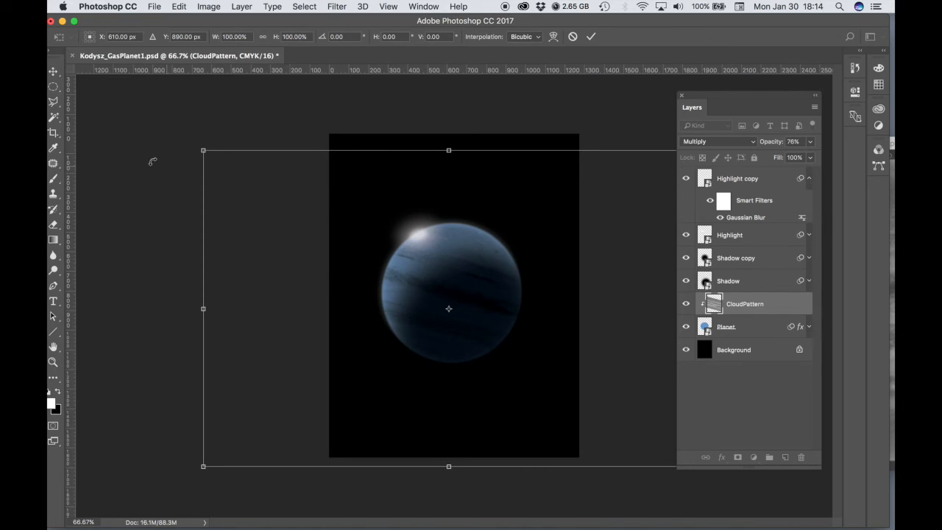
{"action": "left_click_drag", "start_coordinate": [203, 132], "coordinate": [377, 111]}
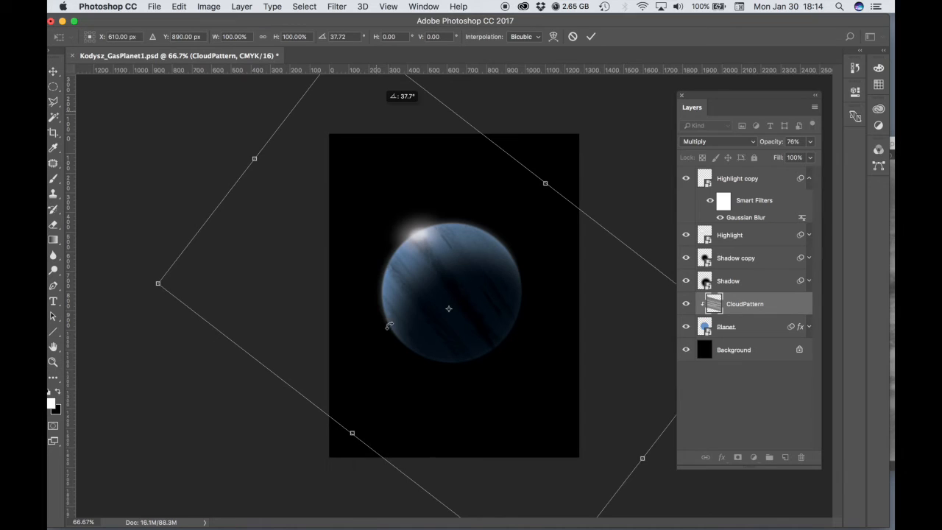
{"action": "key", "text": "Return"}
{"action": "key", "text": "super+1"}
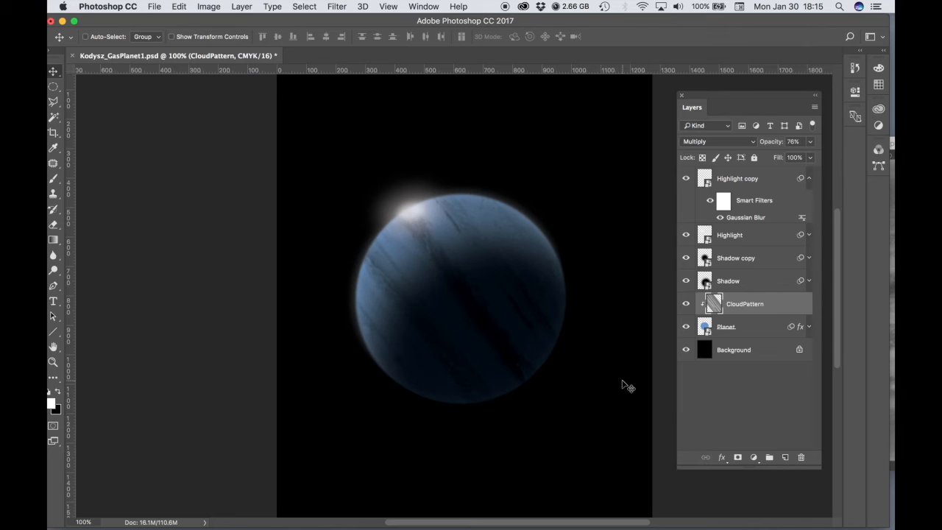
- Open the contents of the Planet smart object and lock the transparent pixels of its Planet layer
{"action": "key", "text": "alt+bracketleft"}
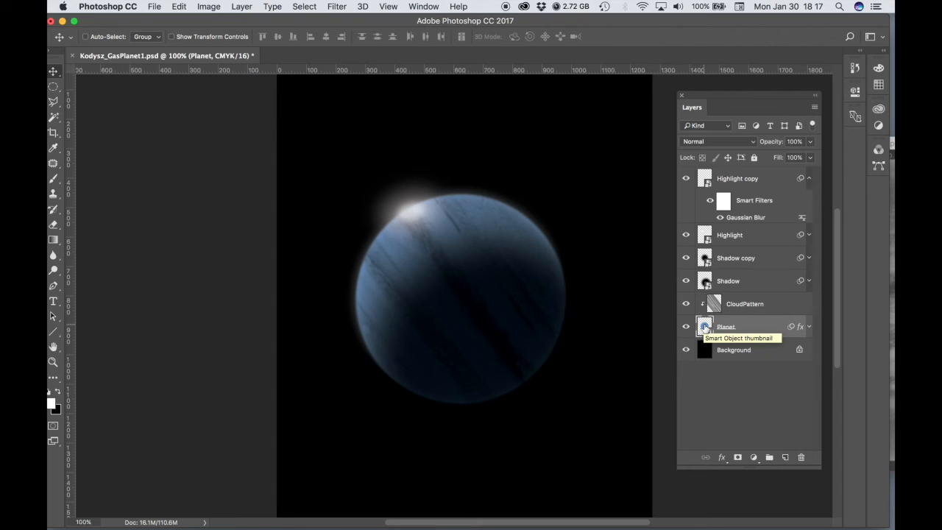
{"action": "double_click", "coordinate": [705, 328]}
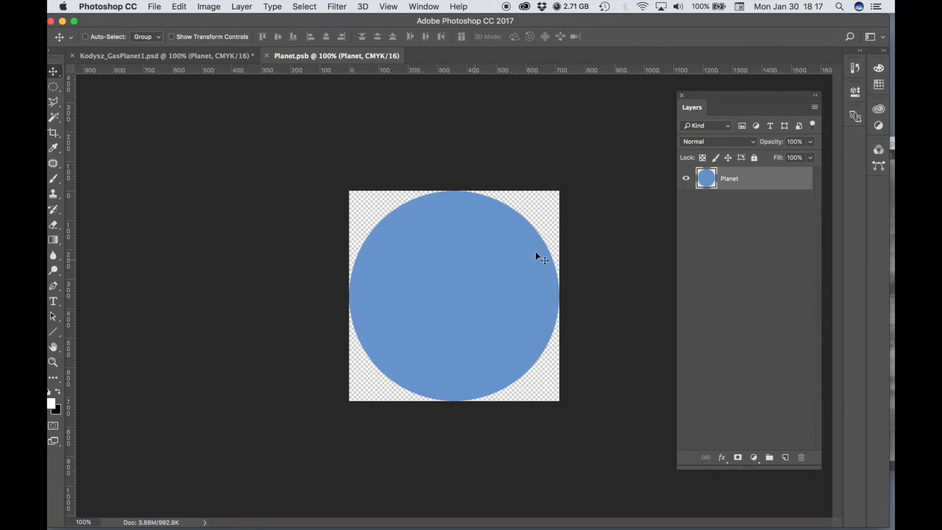
{"action": "left_click", "coordinate": [703, 157]}
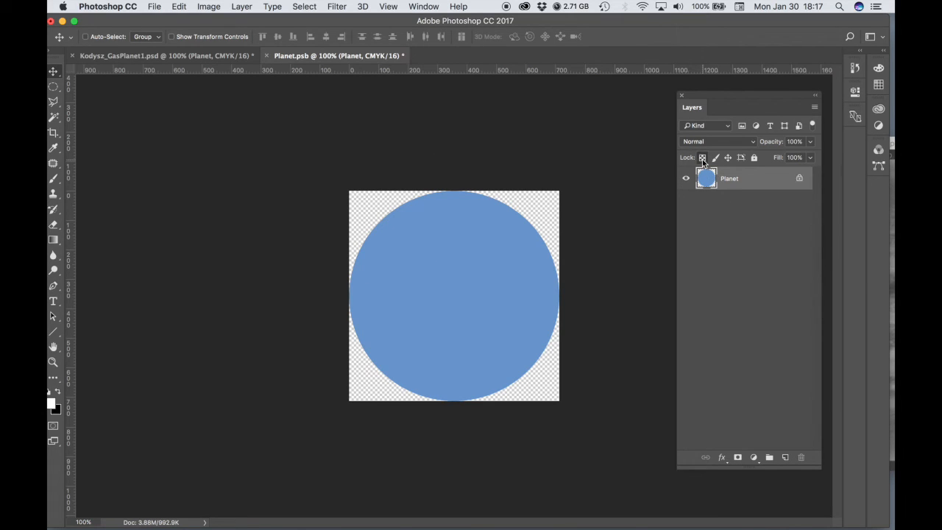
- Fill the planet circle with the purple color b75eef in Normal mode at 100% opacity
{"action": "left_click", "coordinate": [179, 6]}
{"action": "left_click", "coordinate": [192, 193]}
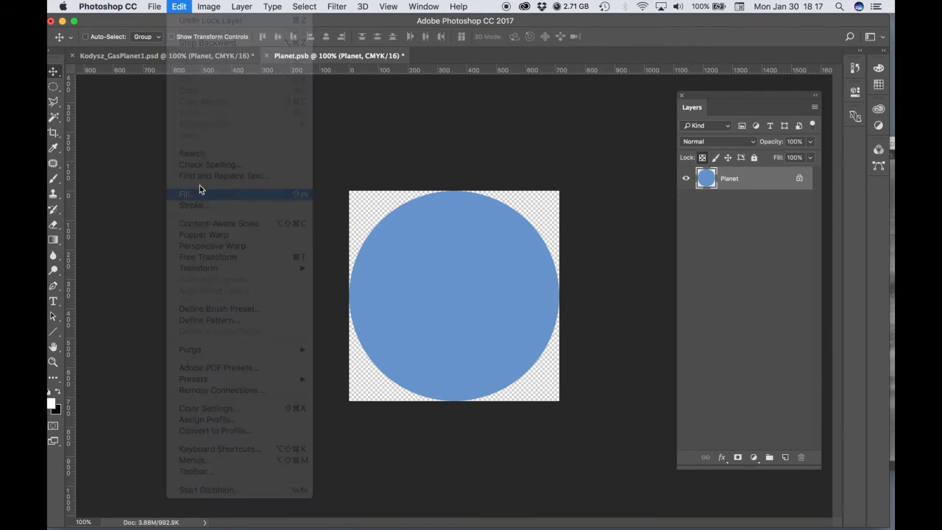
{"action": "left_click", "coordinate": [251, 140]}
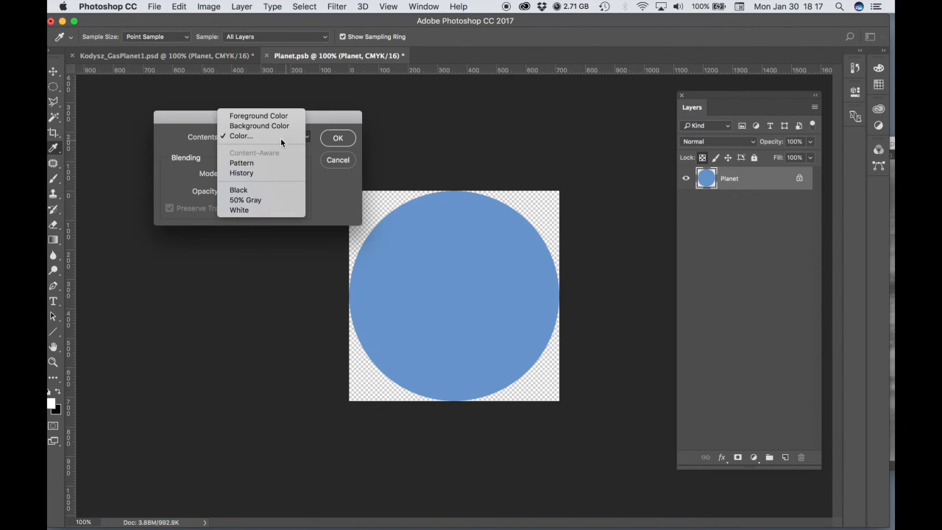
{"action": "left_click", "coordinate": [280, 138]}
{"action": "left_click", "coordinate": [672, 224]}
{"action": "mouse_move", "coordinate": [672, 224]}
{"action": "left_mouse_down"}
{"action": "mouse_move", "coordinate": [655, 234]}
{"action": "mouse_move", "coordinate": [654, 190]}
{"action": "mouse_move", "coordinate": [642, 185]}
{"action": "left_mouse_up"}
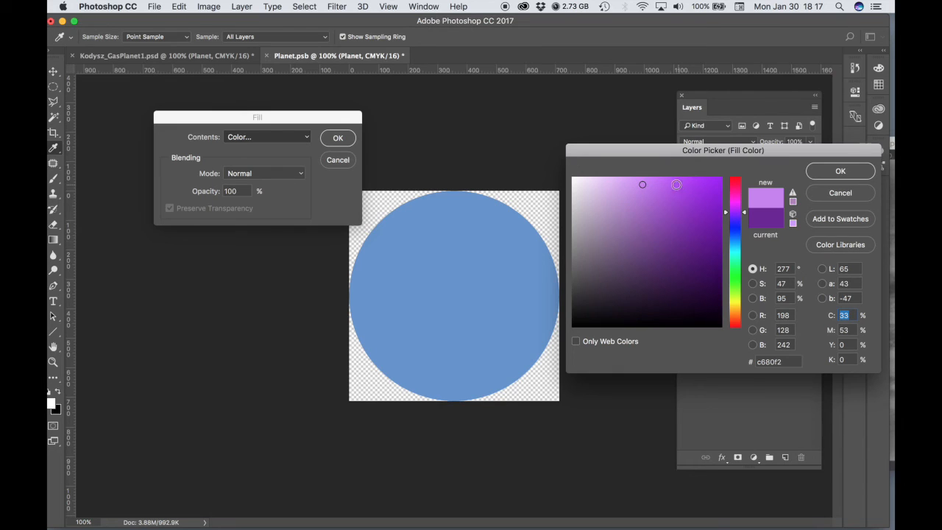
{"action": "left_click_drag", "start_coordinate": [644, 185], "coordinate": [663, 186]}
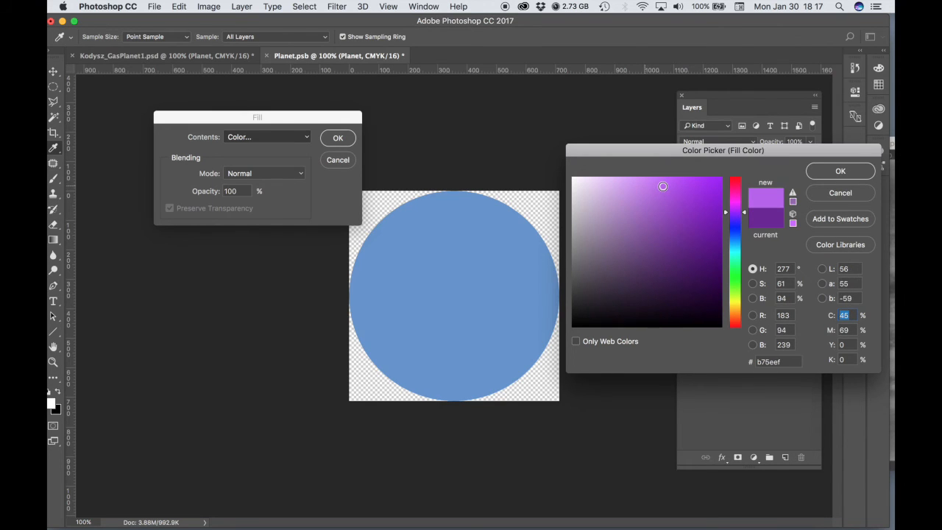
{"action": "left_click", "coordinate": [858, 176]}
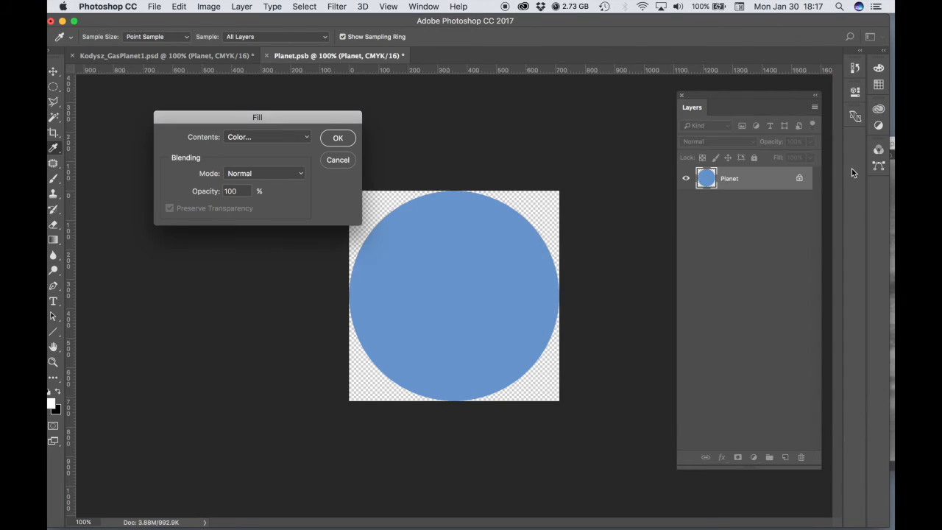
{"action": "left_click", "coordinate": [336, 140]}
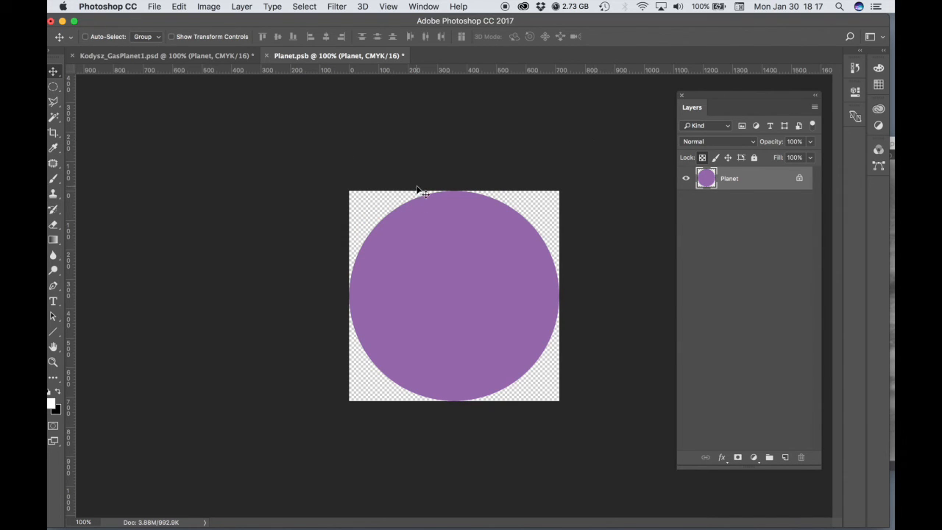
- Close Planet.psb with its changes saved, and deselect all layers in the main planet document
{"action": "left_click", "coordinate": [267, 55]}
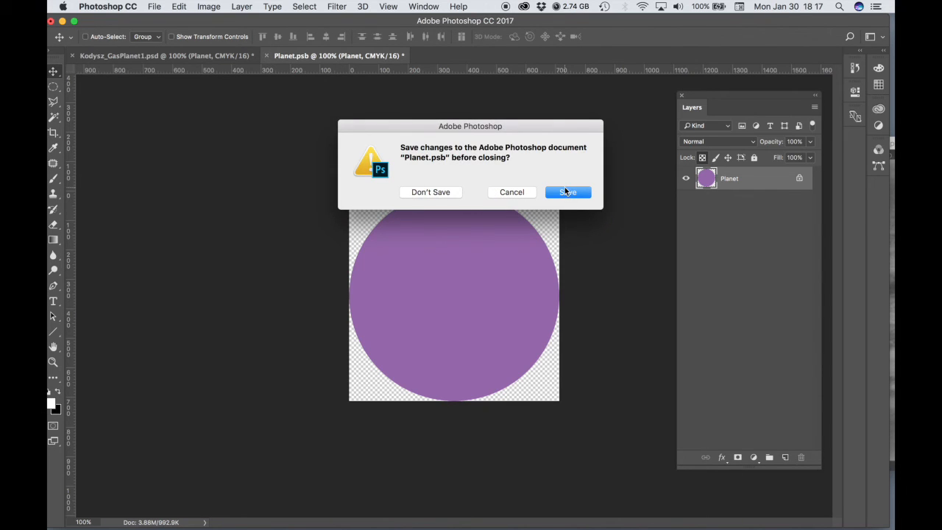
{"action": "left_click", "coordinate": [566, 192]}
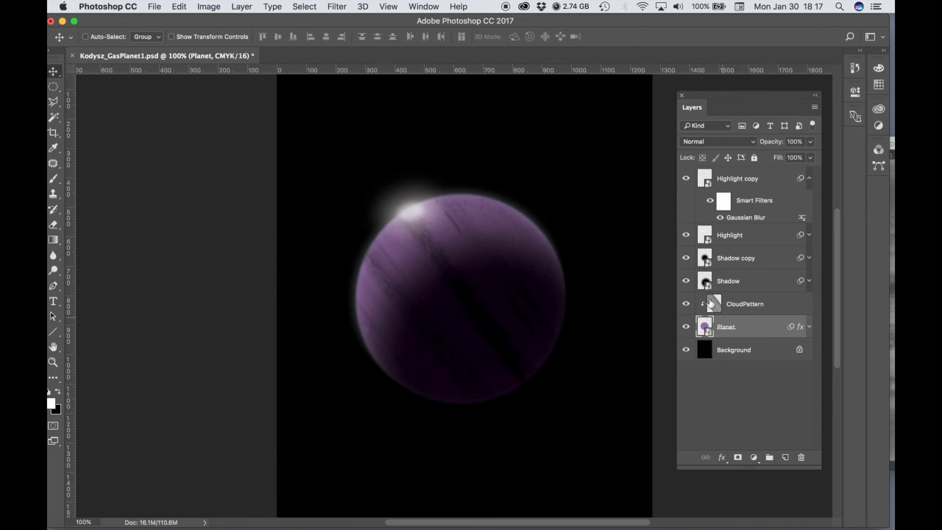
{"action": "left_click", "coordinate": [740, 416]}
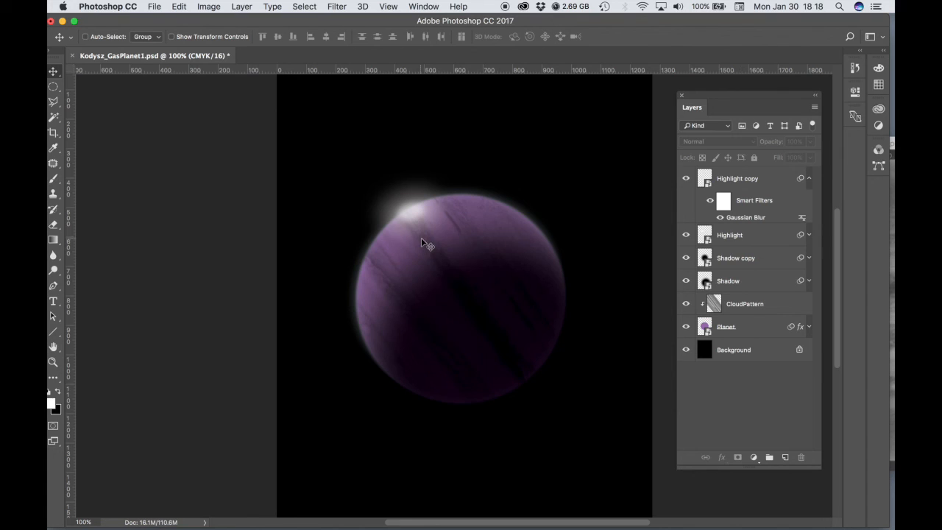
- Duplicate the CloudPattern layer, set the copy's opacity to 61%, and deselect all layers
{"action": "left_click", "coordinate": [749, 304]}
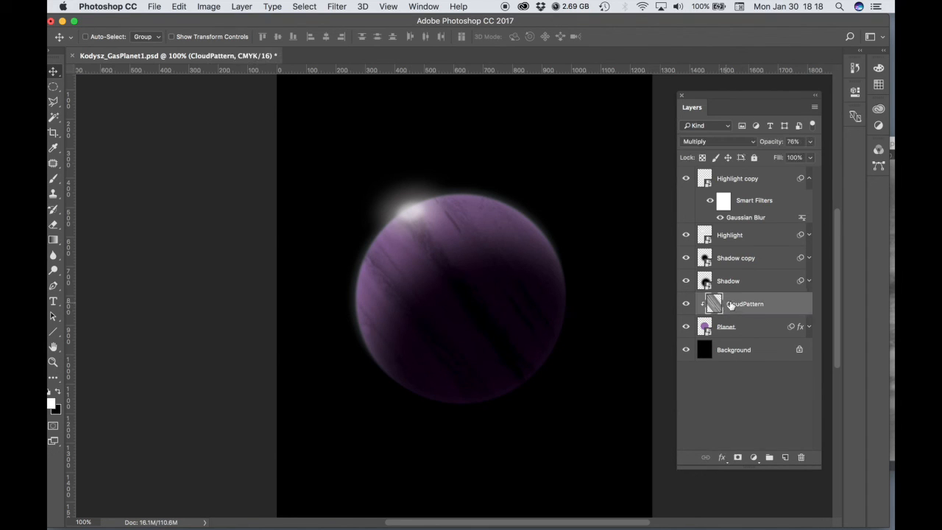
{"action": "left_click_drag", "start_coordinate": [736, 306], "coordinate": [785, 457]}
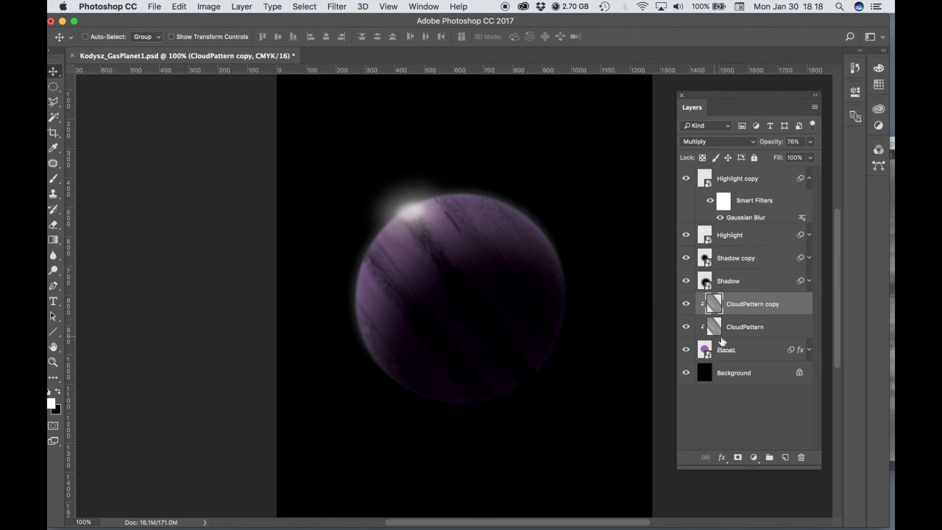
{"action": "left_click_drag", "start_coordinate": [809, 143], "coordinate": [785, 156]}
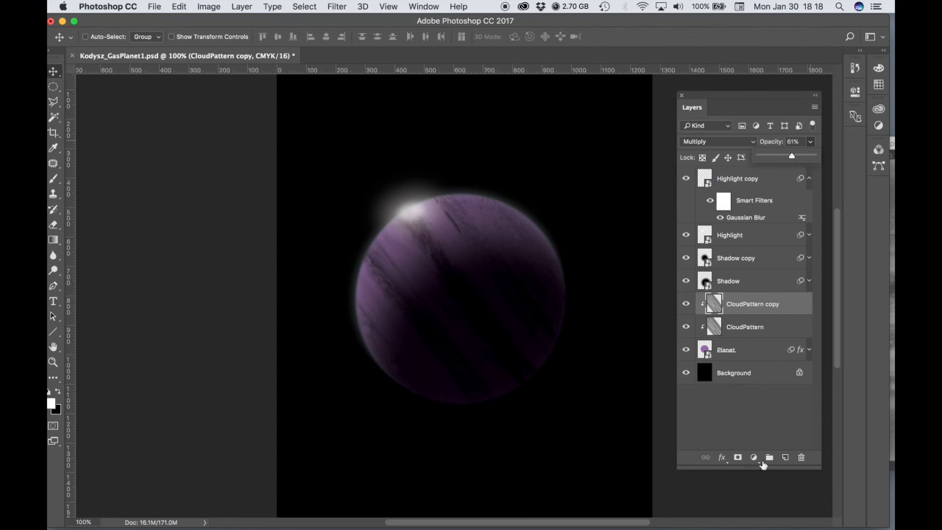
{"action": "left_click", "coordinate": [729, 425]}
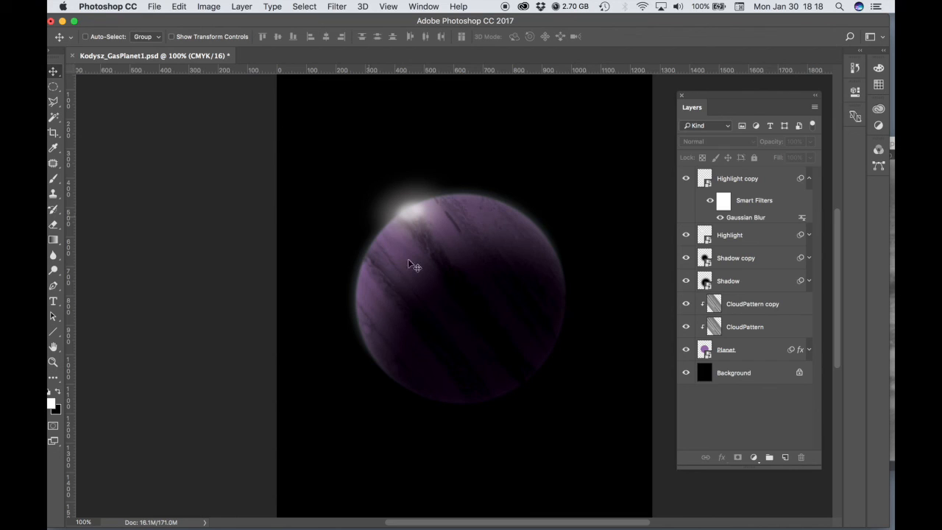
- Save the planet document as a new layered Photoshop file with its name ending in GasPlanet3.psd, keeping Maximize Compatibility on
{"action": "left_click", "coordinate": [152, 6]}
{"action": "left_click", "coordinate": [466, 157]}
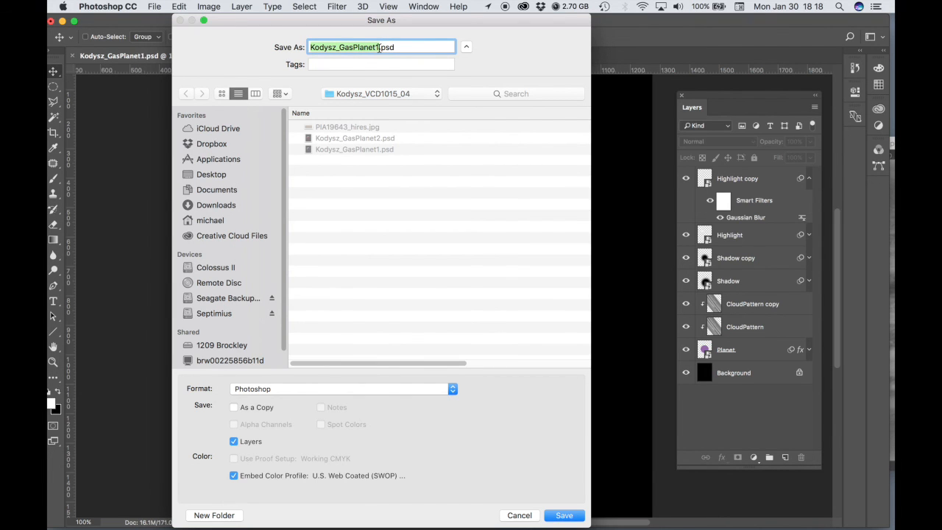
{"action": "left_click", "coordinate": [379, 47]}
{"action": "key", "text": "BackSpace"}
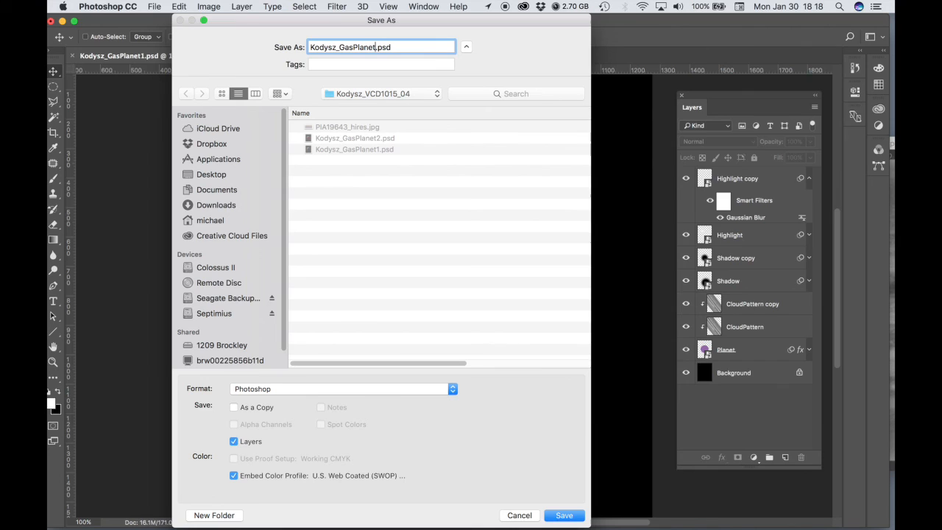
{"action": "type", "text": "3"}
{"action": "left_click", "coordinate": [565, 515]}
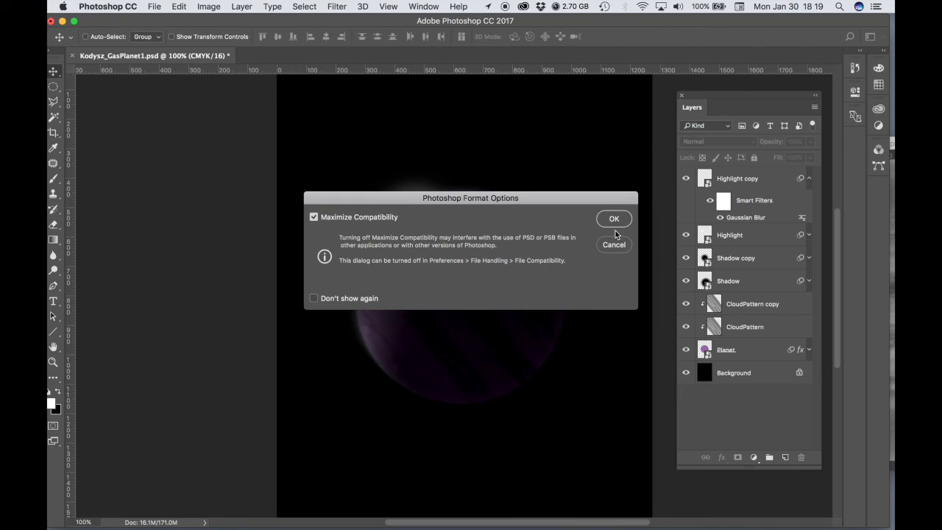
{"action": "left_click", "coordinate": [615, 219]}
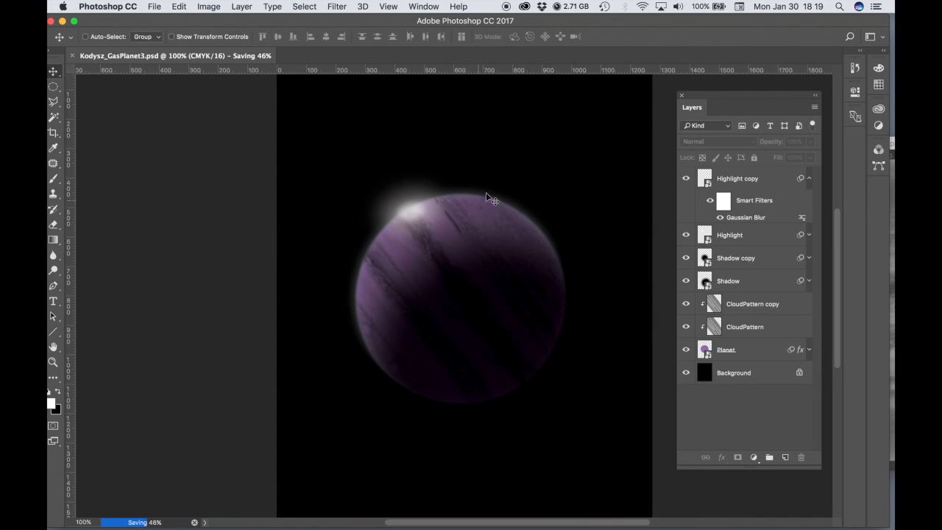
- Export the planet with Save for Web as a JPEG at Maximum quality 100, using the file name ending in GasPlanet3.jpg
{"action": "left_click", "coordinate": [151, 6]}
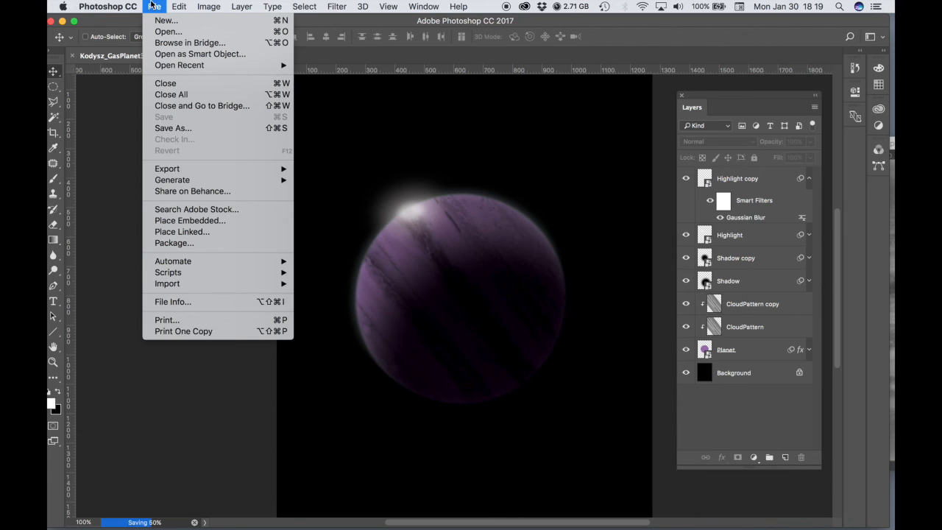
{"action": "mouse_move", "coordinate": [164, 172]}
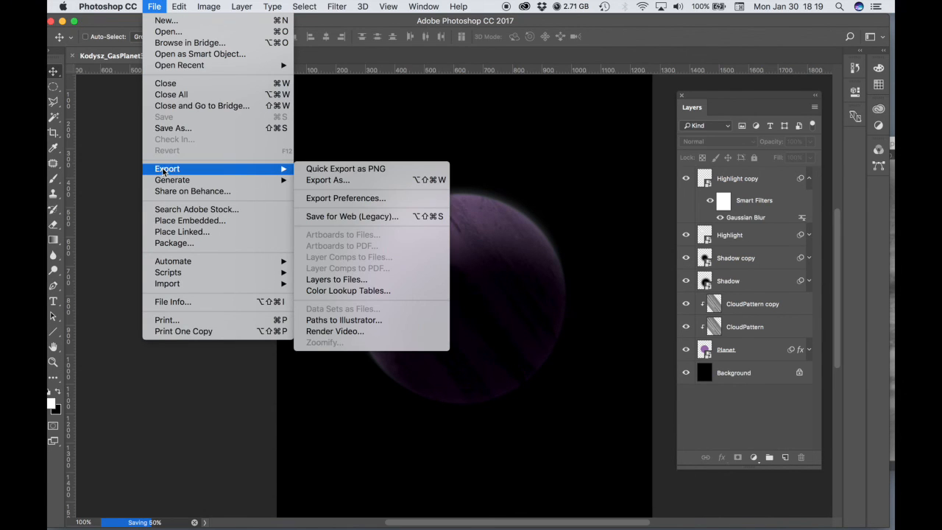
{"action": "left_click", "coordinate": [369, 218]}
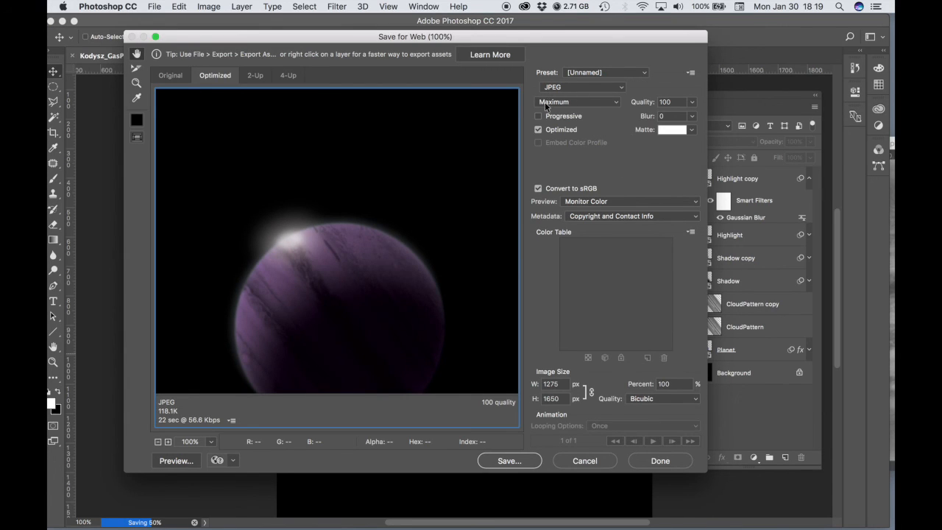
{"action": "left_click", "coordinate": [510, 461]}
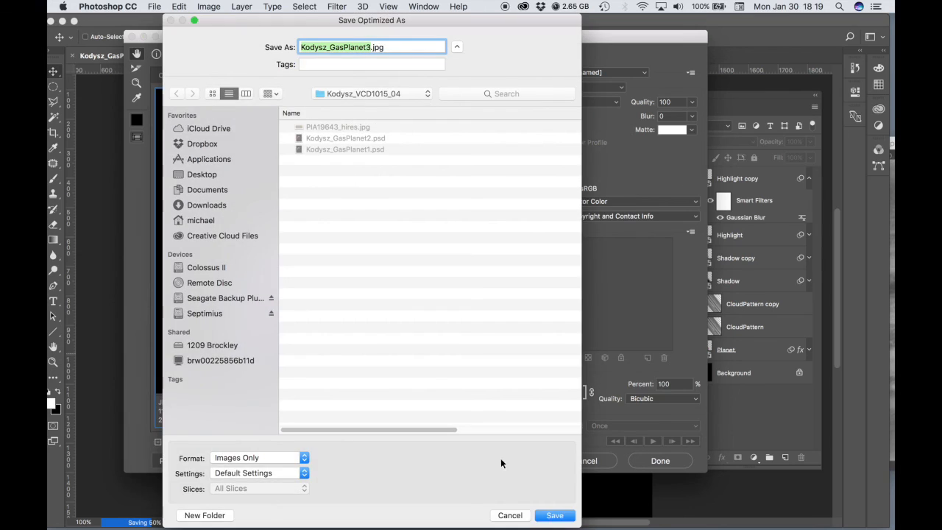